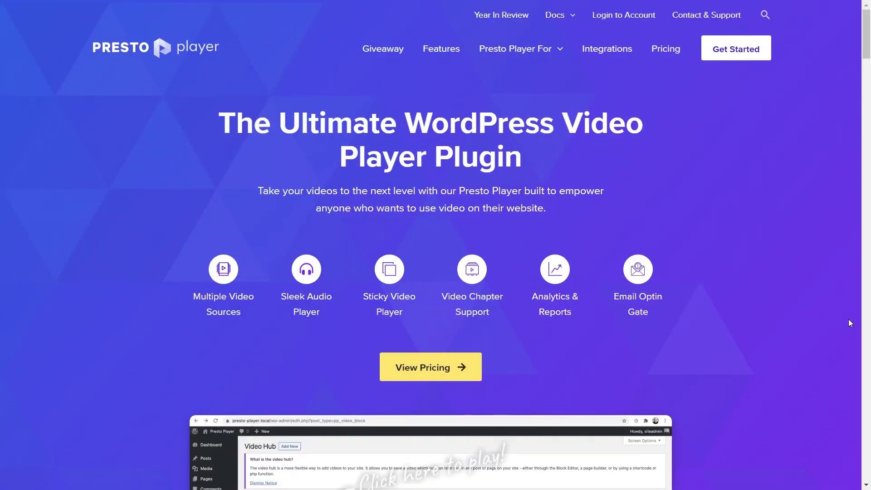
Look through the Presto Player homepage, from the feature highlights to the sections for marketers, course creators, podcasters and website video users
{"action": "scroll", "coordinate": [848, 319], "scroll_direction": "down", "scroll_amount": 6}
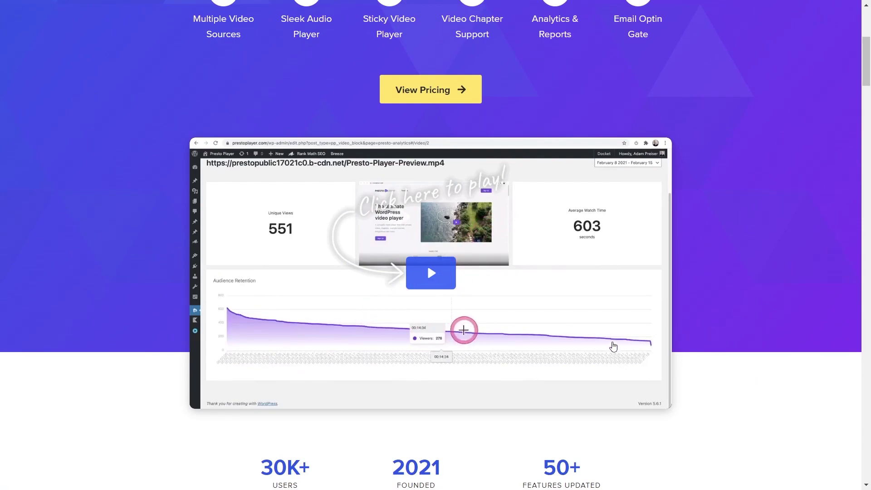
{"action": "scroll", "coordinate": [613, 349], "scroll_direction": "down", "scroll_amount": 9}
{"action": "scroll", "coordinate": [612, 349], "scroll_direction": "down", "scroll_amount": 2}
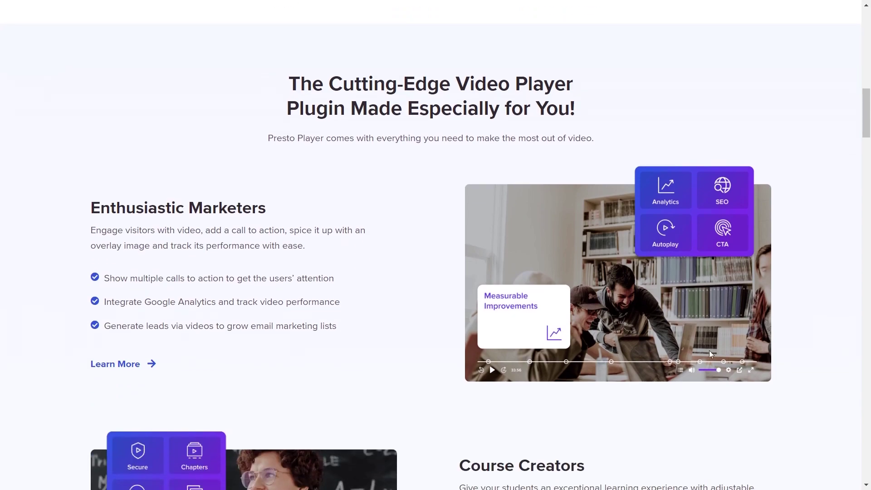
{"action": "scroll", "coordinate": [751, 353], "scroll_direction": "down", "scroll_amount": 9}
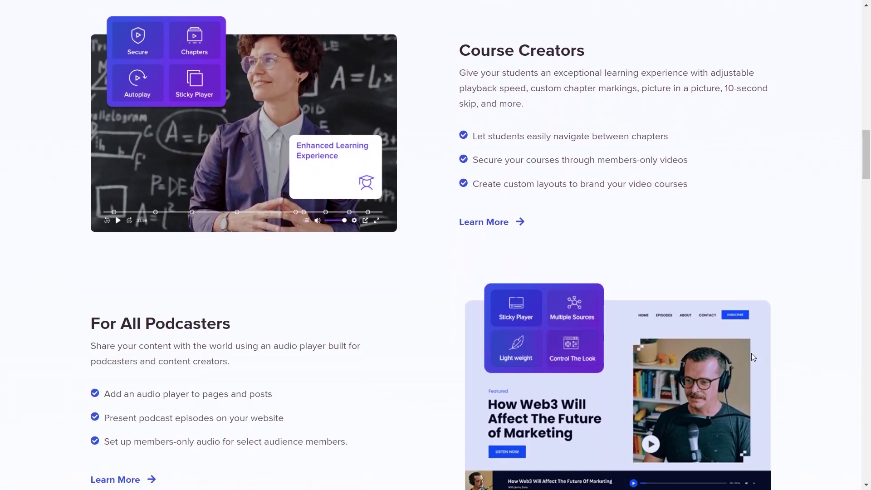
{"action": "scroll", "coordinate": [751, 354], "scroll_direction": "down", "scroll_amount": 8}
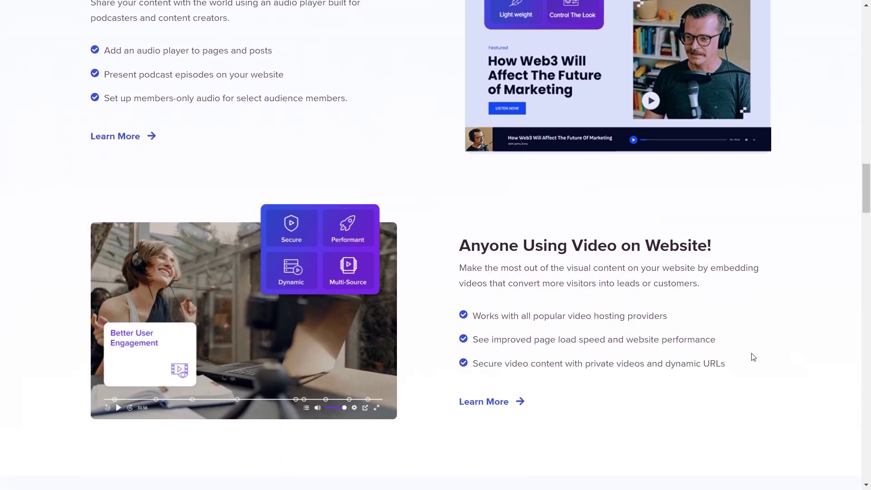
{"action": "scroll", "coordinate": [753, 356], "scroll_direction": "down", "scroll_amount": 10}
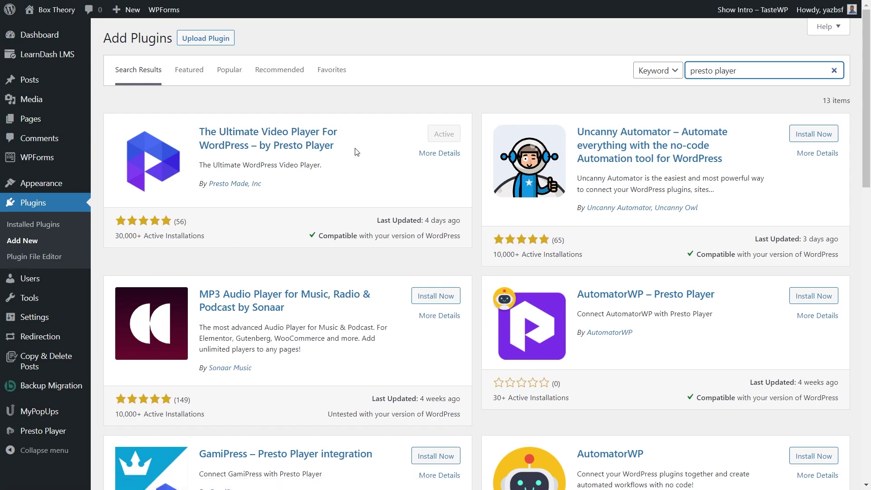
Open the plugin upload form and browse the Downloads folder for the plugin's zip file
{"action": "left_click", "coordinate": [207, 42]}
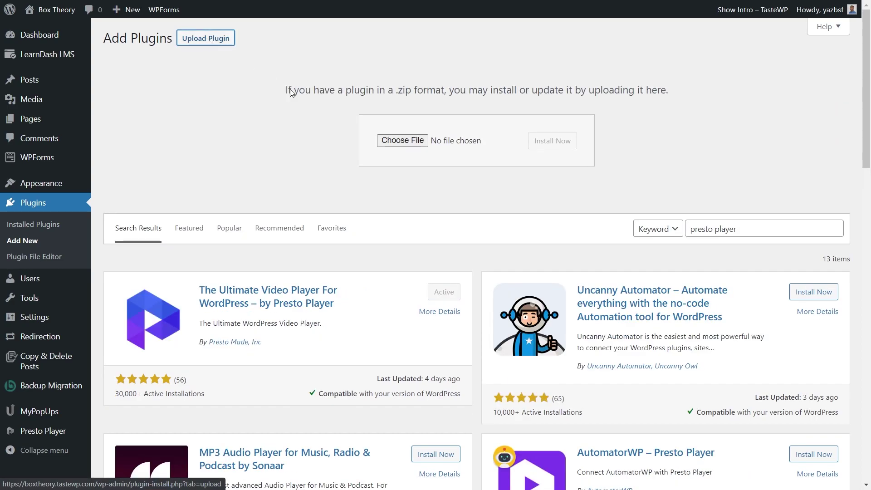
{"action": "left_click", "coordinate": [391, 141]}
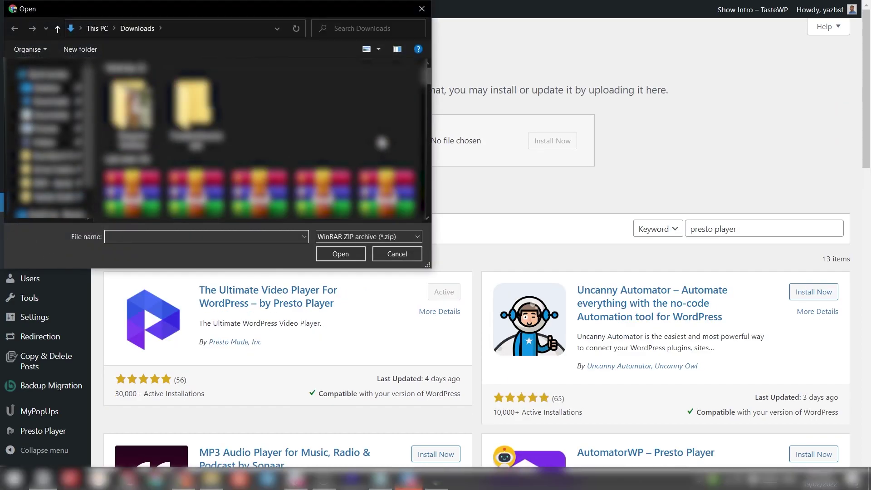
{"action": "scroll", "coordinate": [384, 144], "scroll_direction": "down", "scroll_amount": 3}
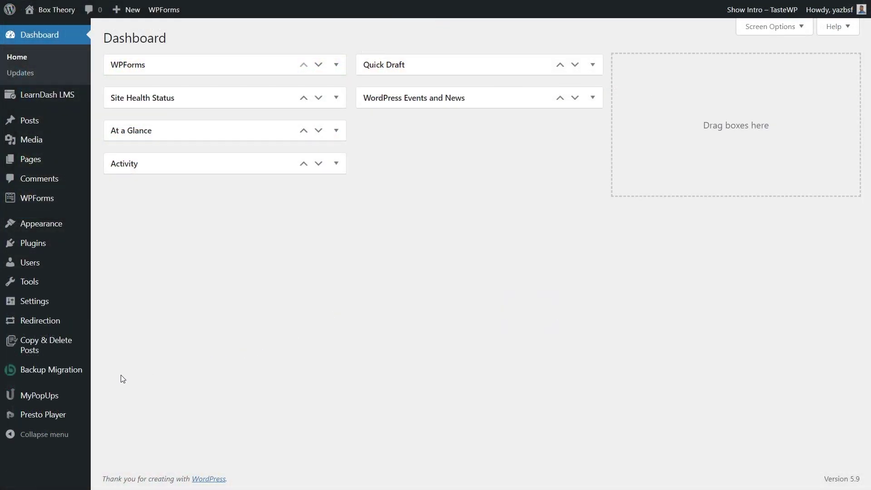
Create a new media item in Presto Player's Media Hub and title it "Introduction"
{"action": "mouse_move", "coordinate": [49, 421]}
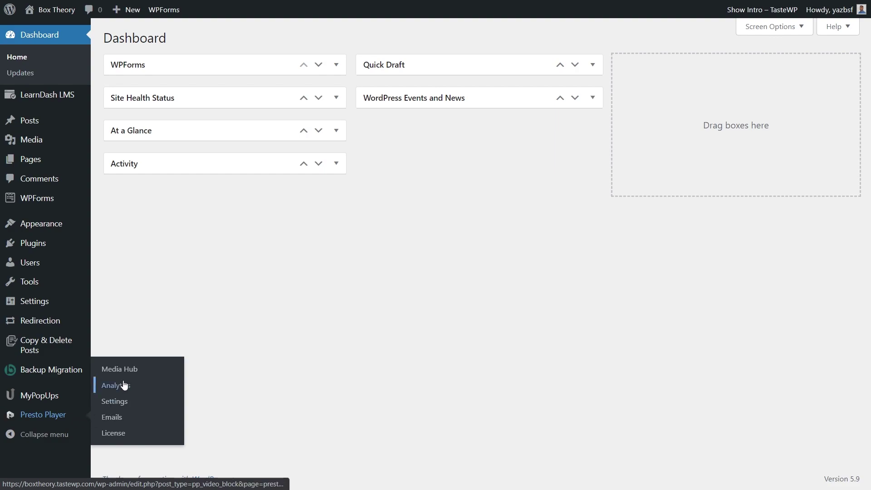
{"action": "left_click", "coordinate": [134, 371]}
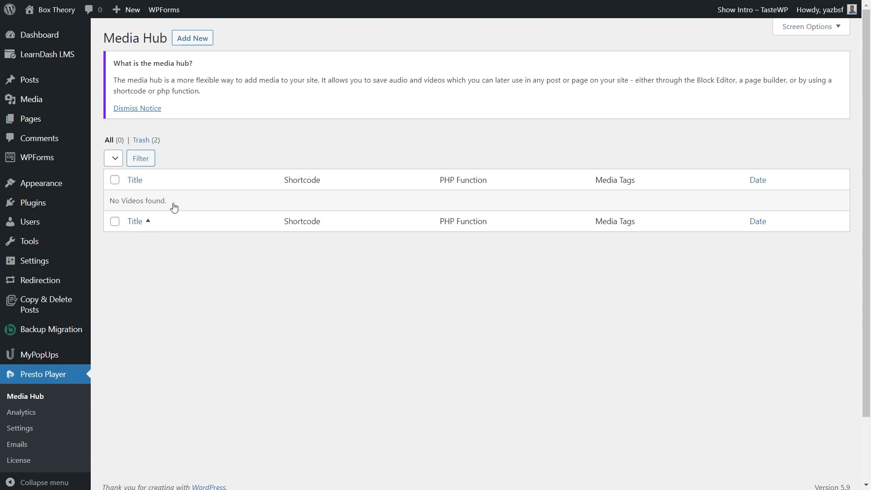
{"action": "left_click", "coordinate": [198, 42]}
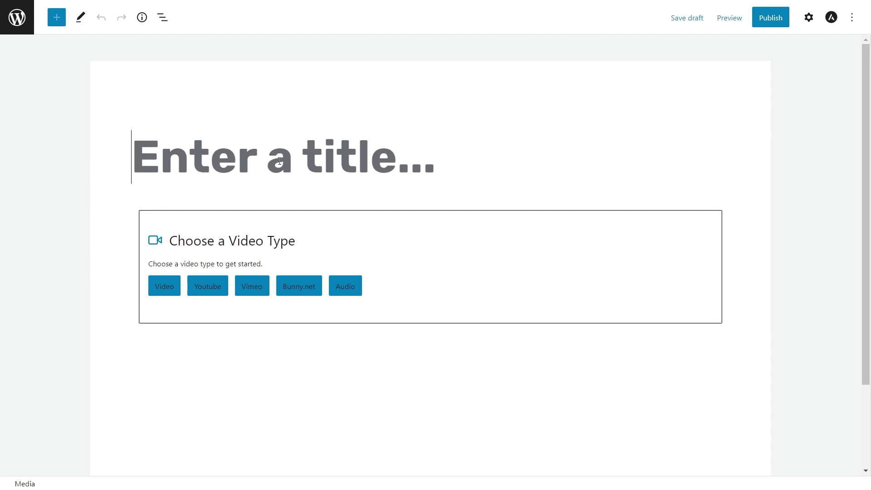
{"action": "type", "text": "Introduction"}
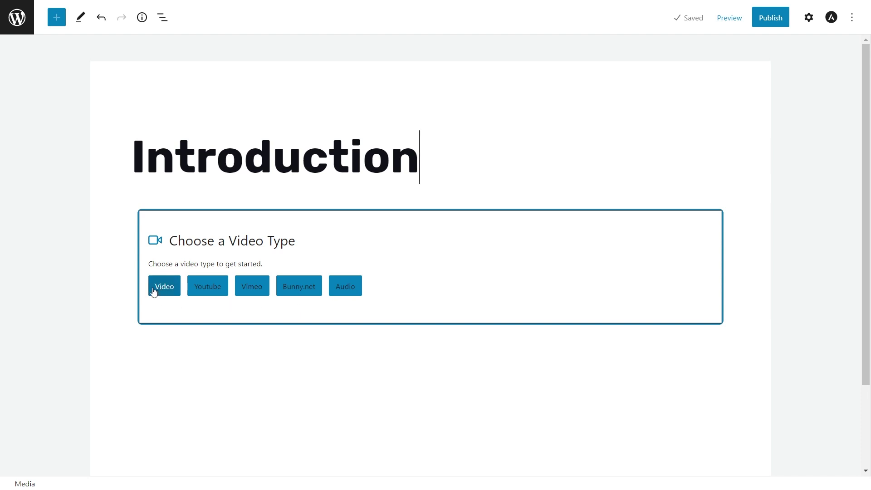
Make the media item a self-hosted video using Notebook-197.mp4 from the media library
{"action": "left_click", "coordinate": [173, 291]}
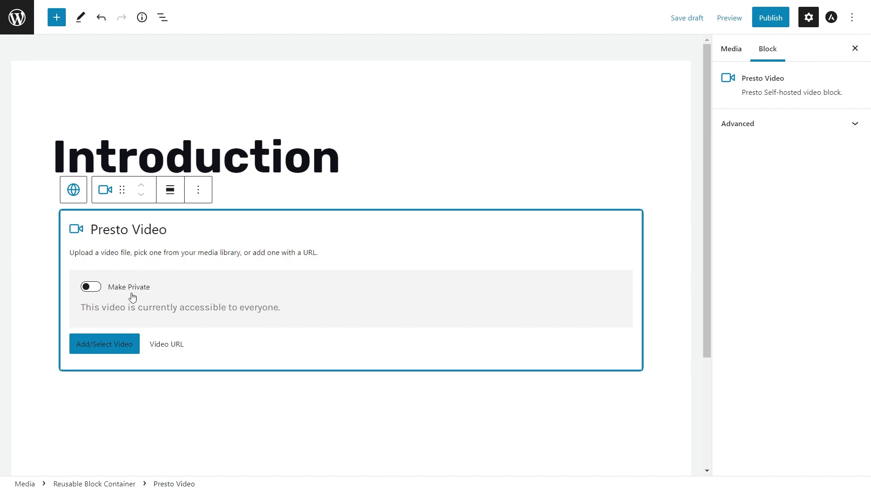
{"action": "left_click", "coordinate": [112, 346]}
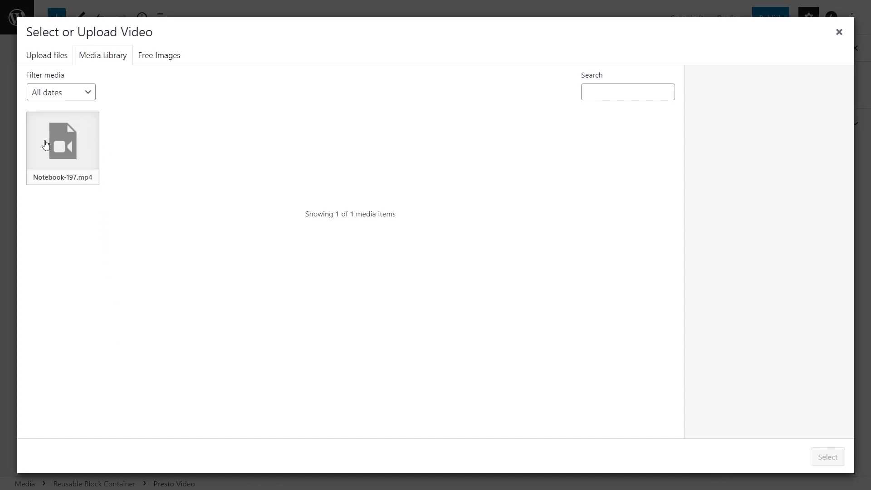
{"action": "left_click", "coordinate": [47, 55]}
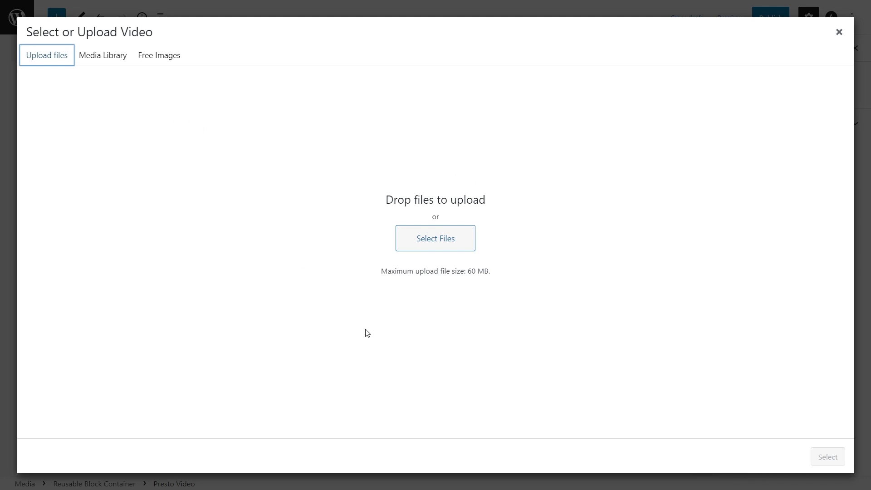
{"action": "left_click", "coordinate": [100, 57]}
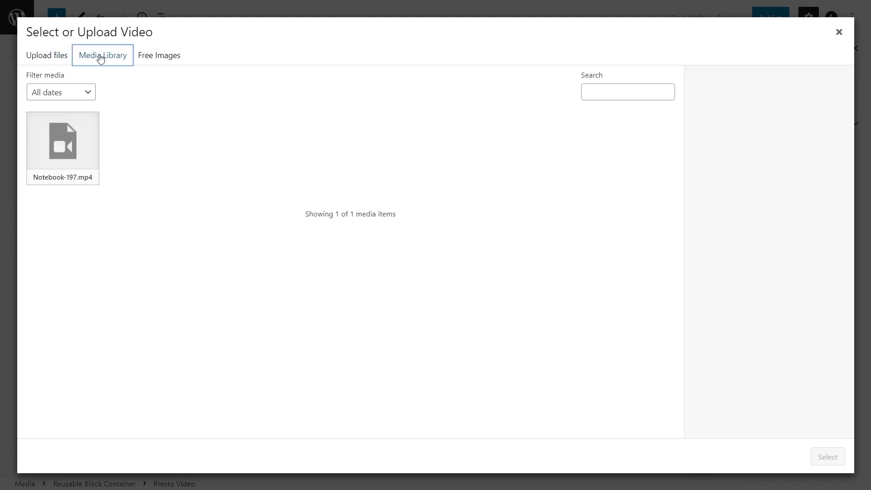
{"action": "left_click", "coordinate": [84, 146]}
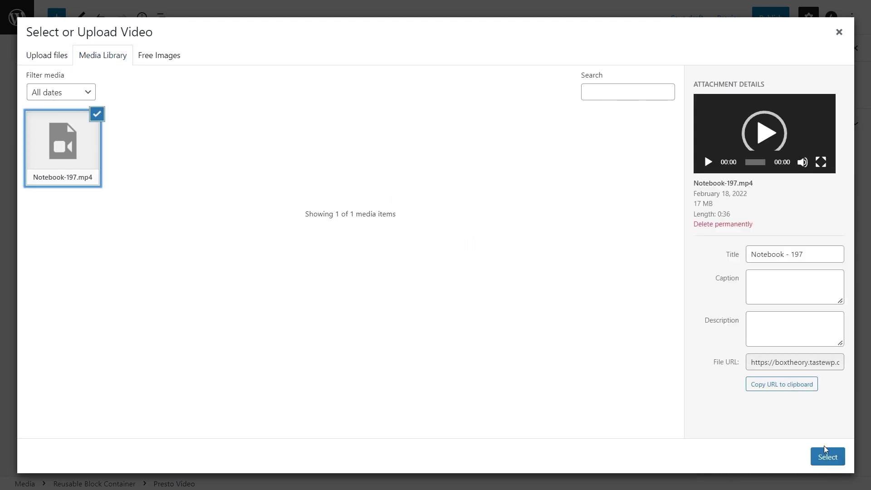
{"action": "left_click", "coordinate": [827, 456]}
Add a video chapter at 00:00 titled "Start"
{"action": "scroll", "coordinate": [641, 390], "scroll_direction": "down", "scroll_amount": 2}
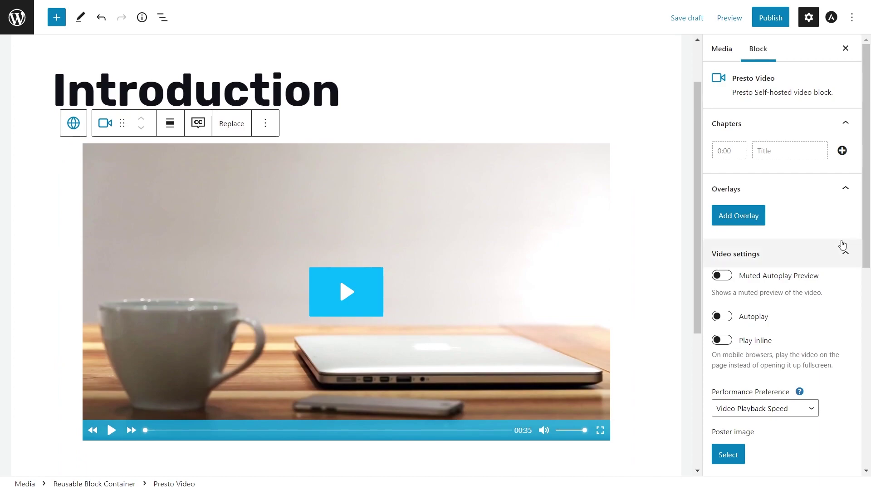
{"action": "scroll", "coordinate": [835, 254], "scroll_direction": "down", "scroll_amount": 4}
{"action": "scroll", "coordinate": [825, 289], "scroll_direction": "up", "scroll_amount": 4}
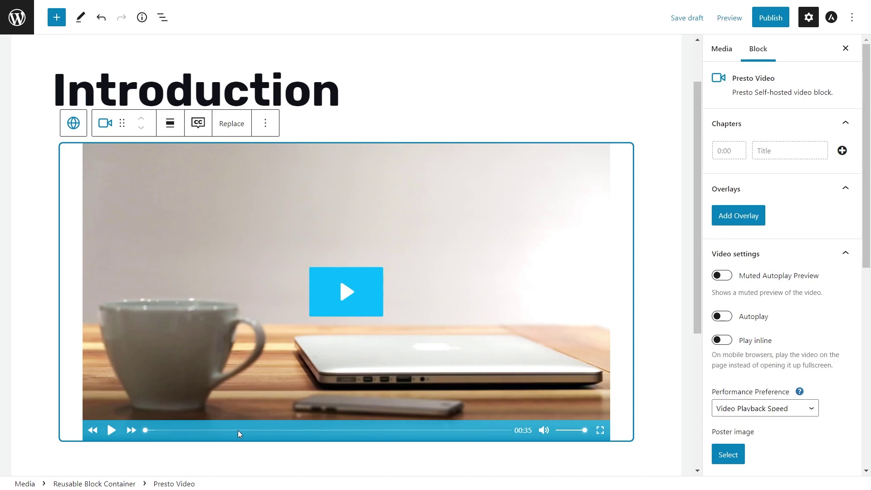
{"action": "left_click", "coordinate": [730, 152]}
{"action": "type", "text": "00:00"}
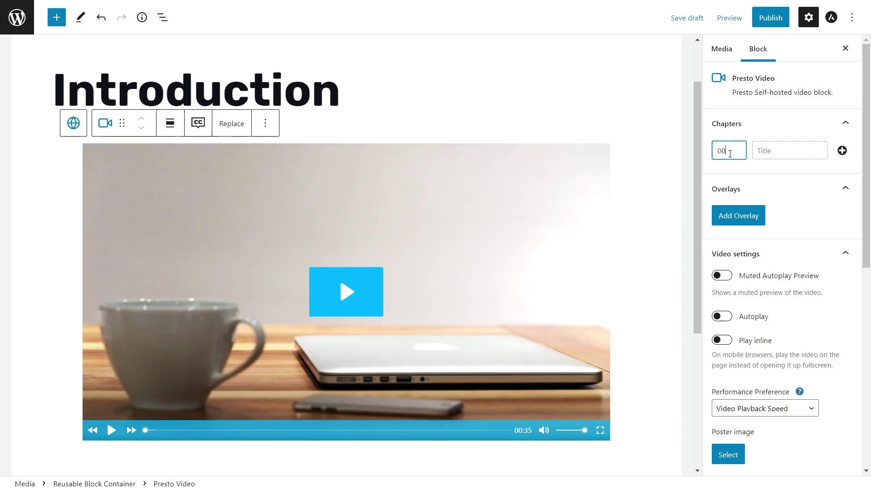
{"action": "left_click", "coordinate": [764, 151]}
{"action": "type", "text": "Start"}
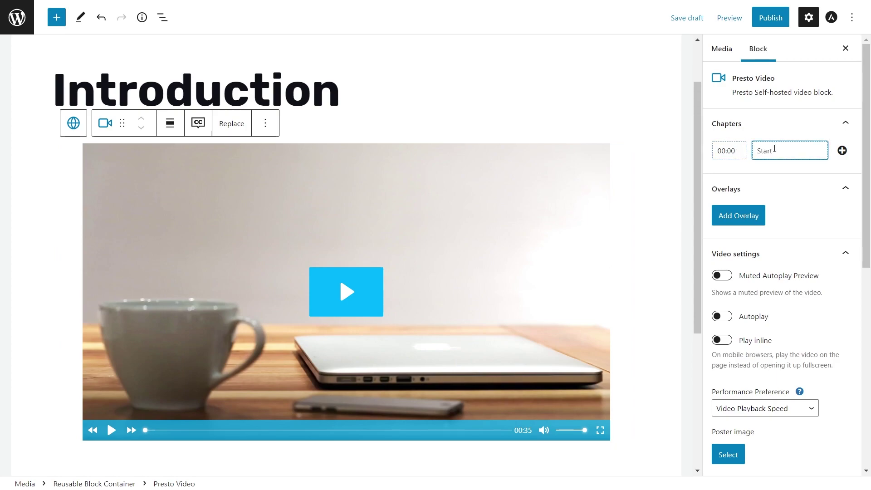
{"action": "left_click", "coordinate": [841, 150]}
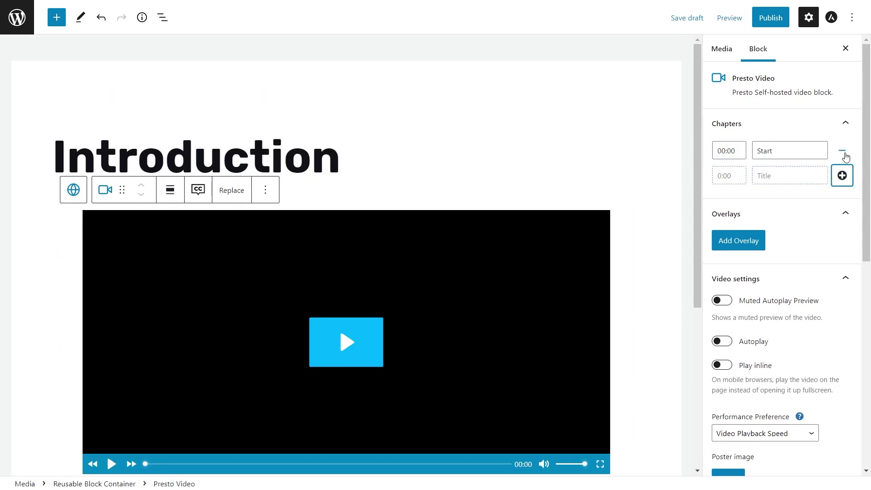
Add a second video chapter at 00:10 titled "Middle"
{"action": "left_click", "coordinate": [731, 175]}
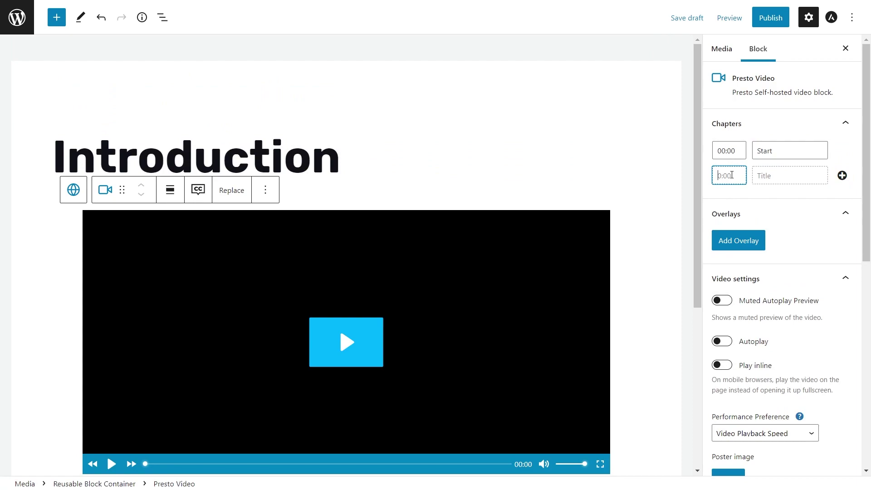
{"action": "type", "text": "00:10"}
{"action": "key", "text": "Tab"}
{"action": "type", "text": "Middle"}
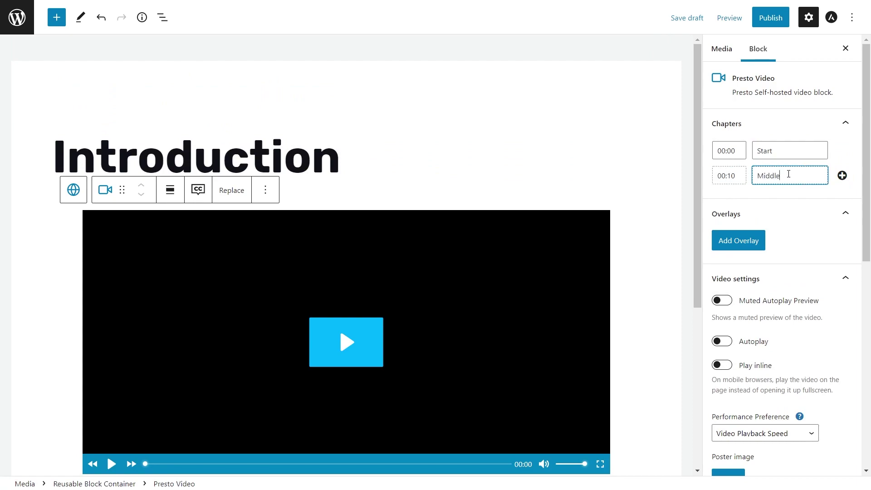
{"action": "key", "text": "Tab"}
{"action": "key", "text": "Return"}
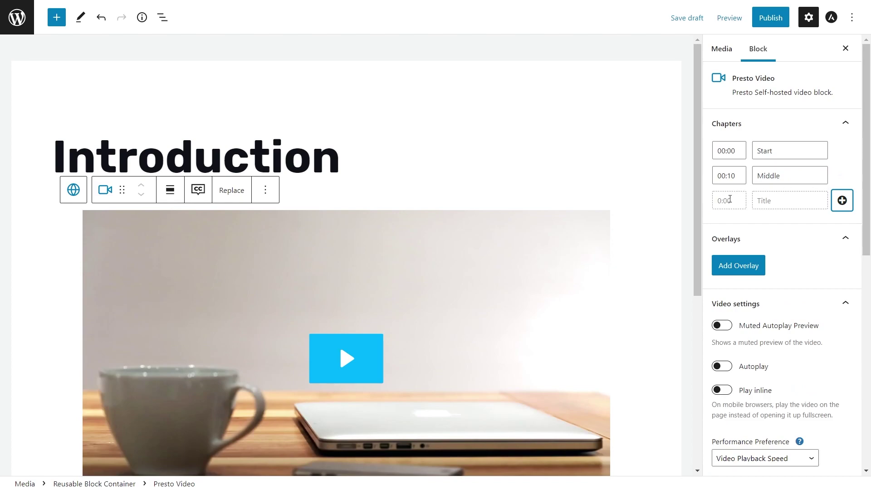
Add a third chapter at 00:20 titled "Conclusion" and check the chapter markers on the player's timeline
{"action": "left_click", "coordinate": [729, 199]}
{"action": "type", "text": "00:20"}
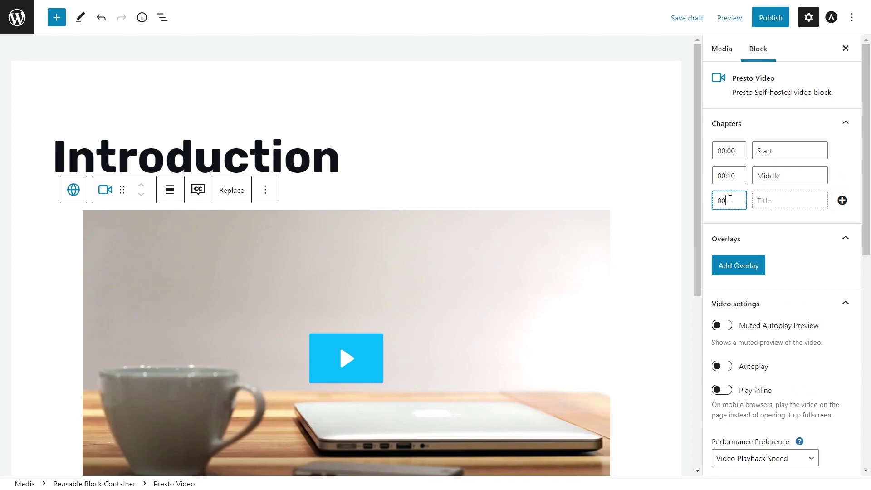
{"action": "key", "text": "Tab"}
{"action": "type", "text": "Conclusion"}
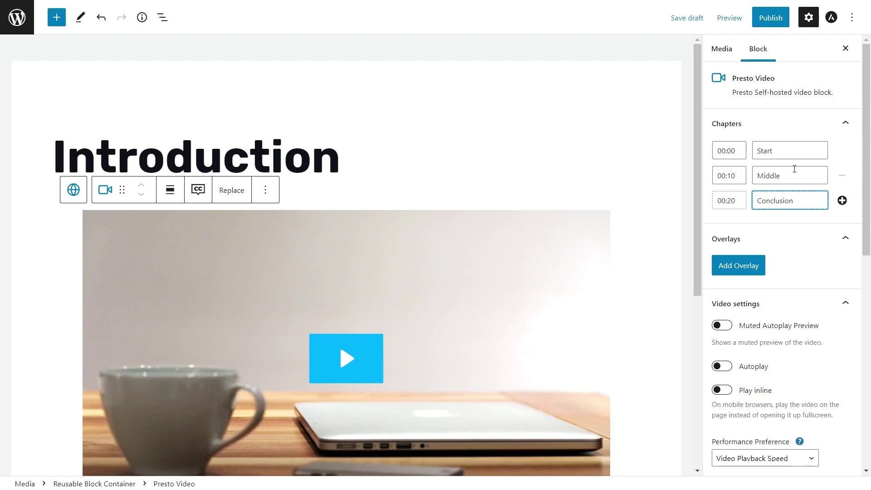
{"action": "left_click", "coordinate": [841, 200]}
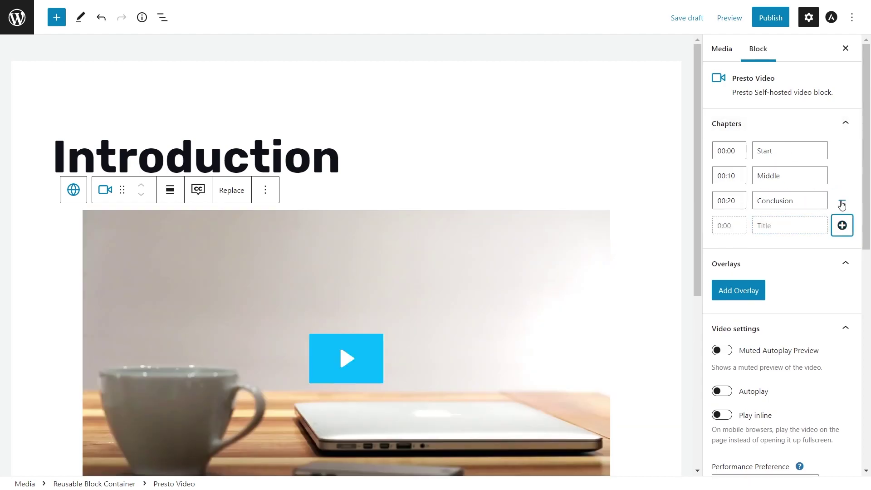
{"action": "scroll", "coordinate": [338, 361], "scroll_direction": "down", "scroll_amount": 3}
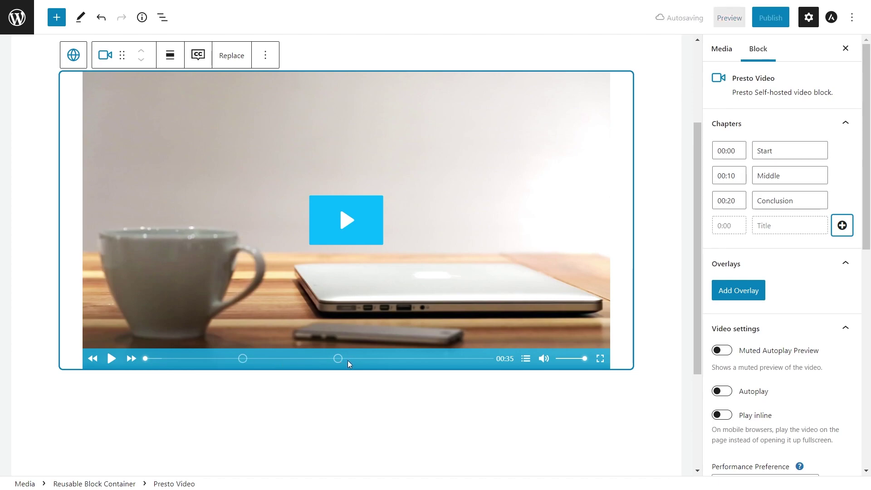
{"action": "scroll", "coordinate": [633, 385], "scroll_direction": "up", "scroll_amount": 2}
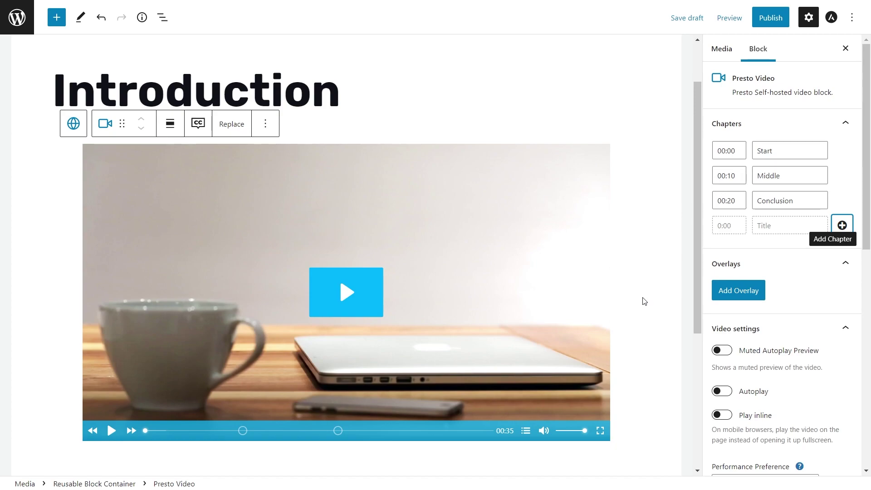
Add a video overlay with the default text and settings, preview it during playback, and close the overlay manager
{"action": "mouse_move", "coordinate": [773, 205]}
{"action": "scroll", "coordinate": [805, 287], "scroll_direction": "down", "scroll_amount": 2}
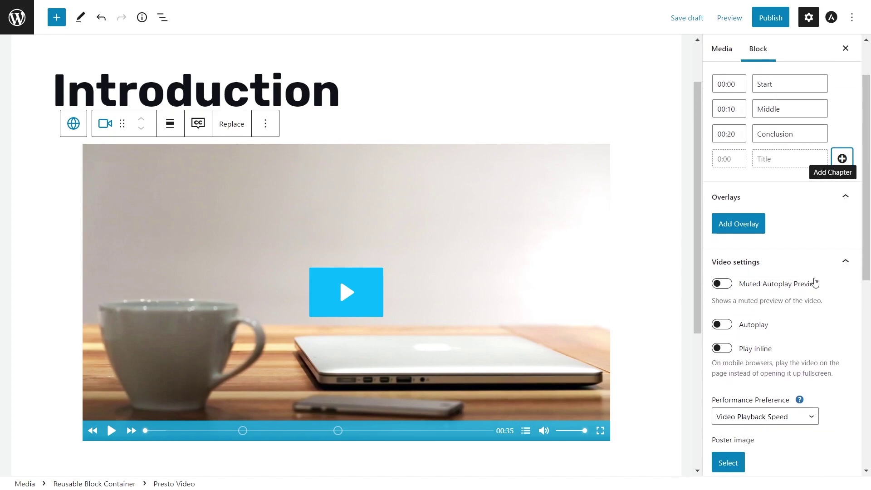
{"action": "left_click", "coordinate": [742, 229]}
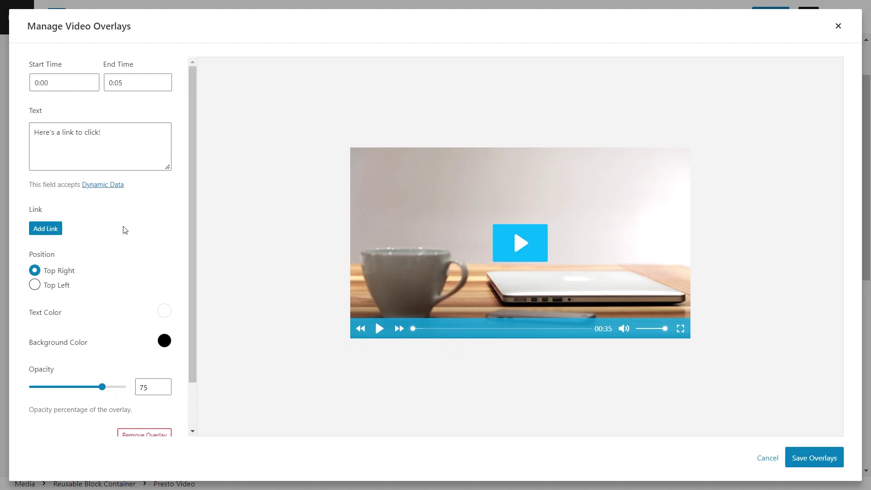
{"action": "left_click", "coordinate": [379, 328]}
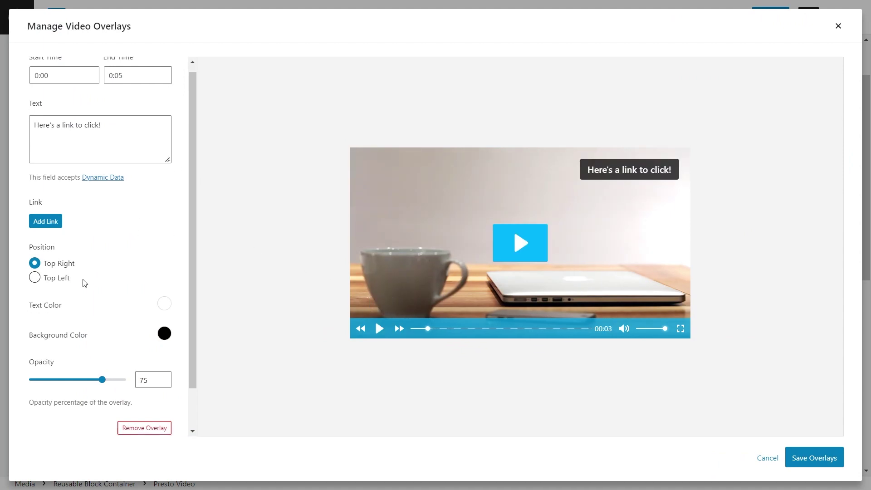
{"action": "scroll", "coordinate": [95, 275], "scroll_direction": "down", "scroll_amount": 2}
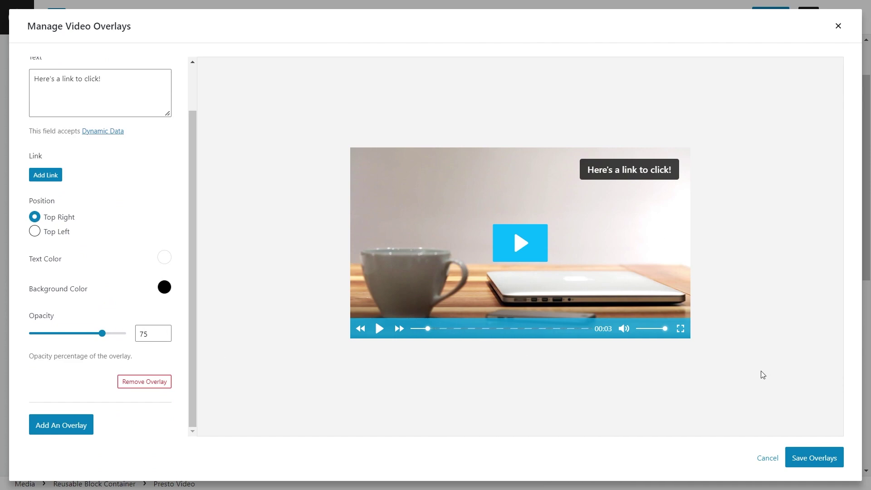
{"action": "left_click", "coordinate": [838, 26]}
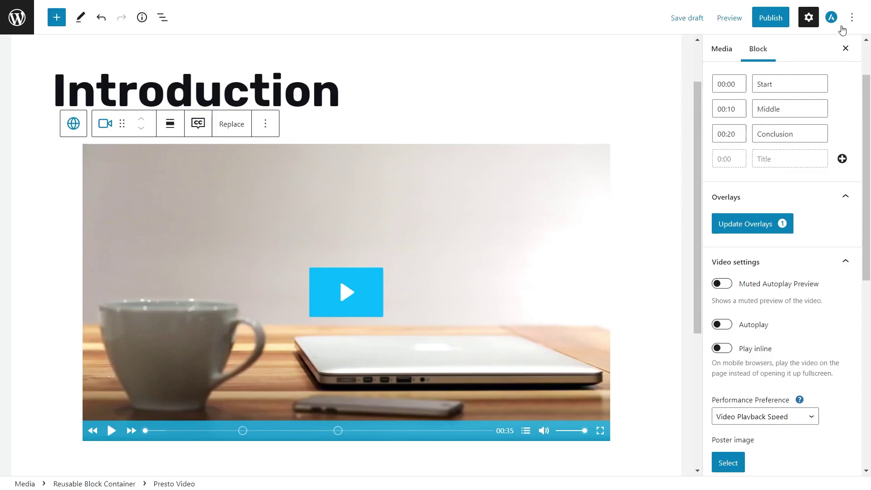
Review the video settings, including the autoplay toggles and the available Performance Preference choices
{"action": "scroll", "coordinate": [808, 204], "scroll_direction": "down", "scroll_amount": 2}
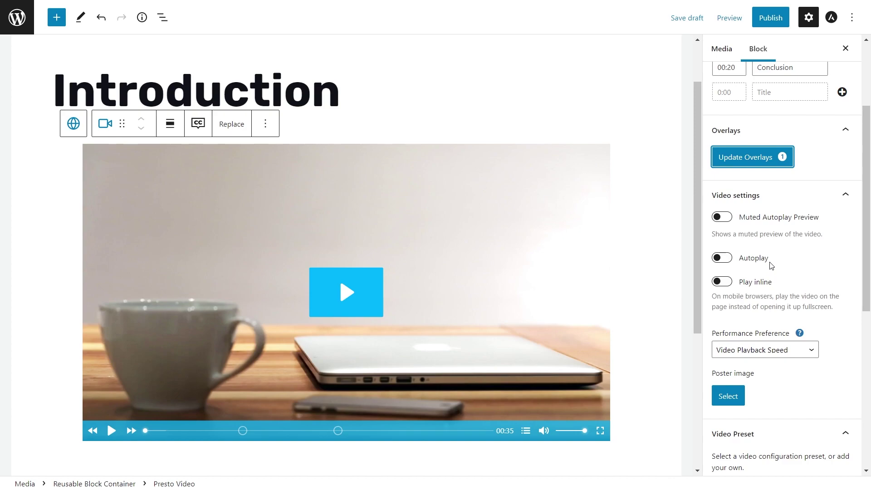
{"action": "scroll", "coordinate": [770, 265], "scroll_direction": "down", "scroll_amount": 3}
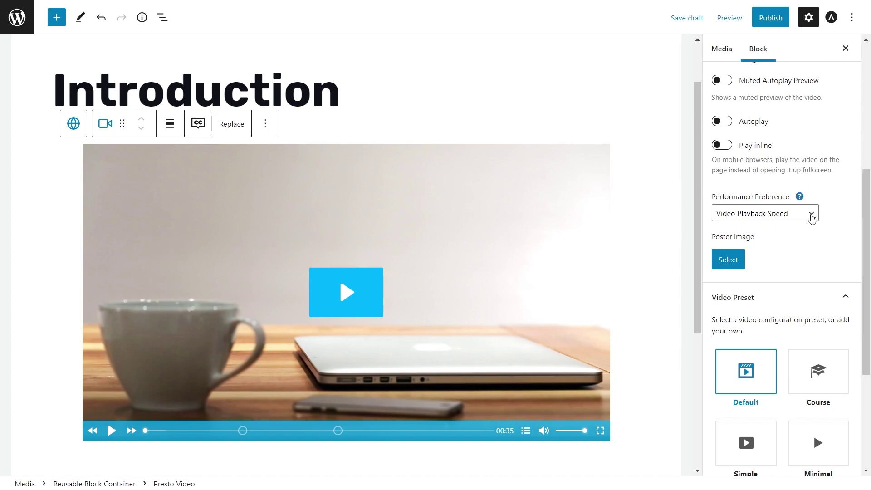
{"action": "left_click", "coordinate": [780, 223]}
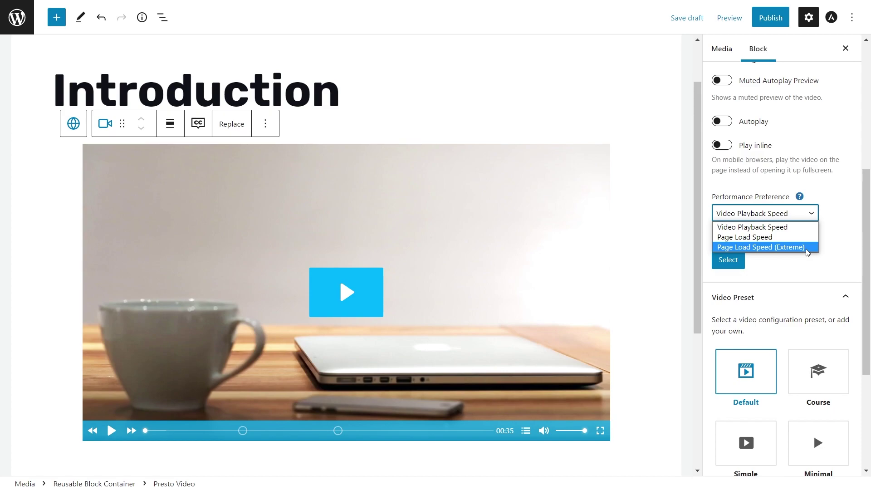
{"action": "key", "text": "Escape"}
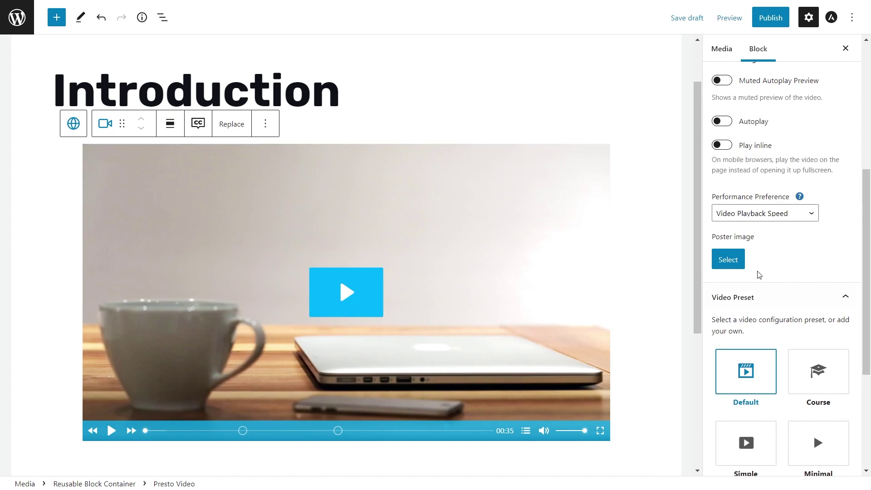
Set bg-08-free-img.jpg from the media library as the video's poster image
{"action": "left_click", "coordinate": [728, 259]}
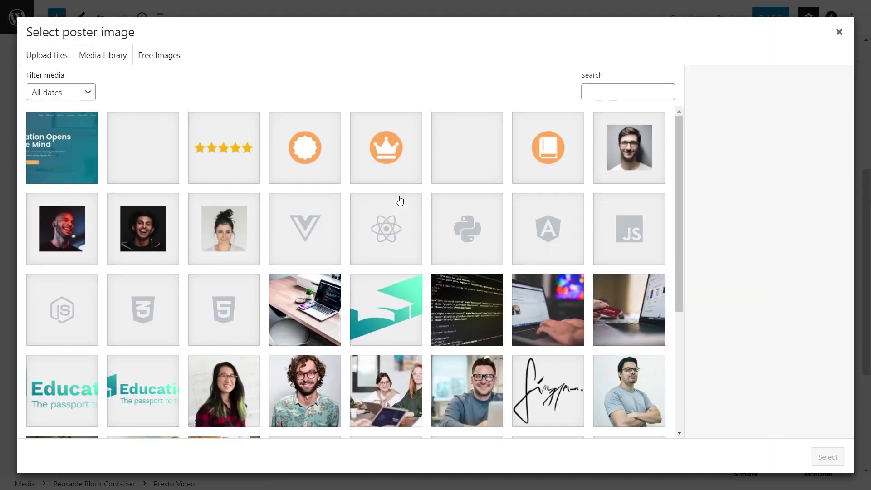
{"action": "scroll", "coordinate": [307, 345], "scroll_direction": "down", "scroll_amount": 3}
{"action": "left_click", "coordinate": [306, 345]}
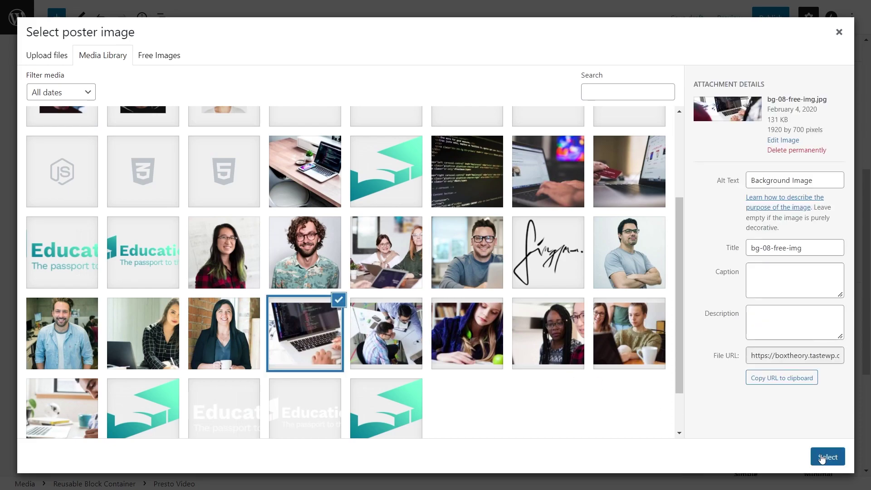
{"action": "left_click", "coordinate": [826, 456]}
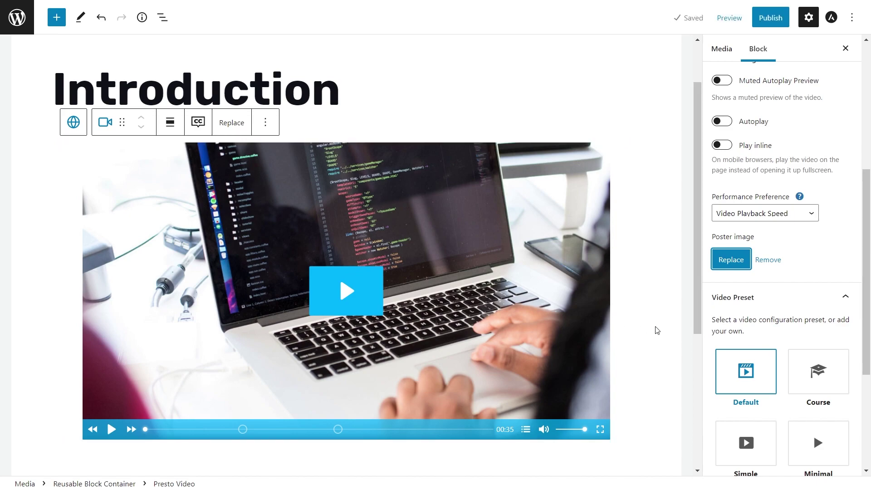
Try the Course, Simple, Minimal and Youtube Optimized video presets on the player and return to the Default preset
{"action": "scroll", "coordinate": [789, 119], "scroll_direction": "down", "scroll_amount": 4}
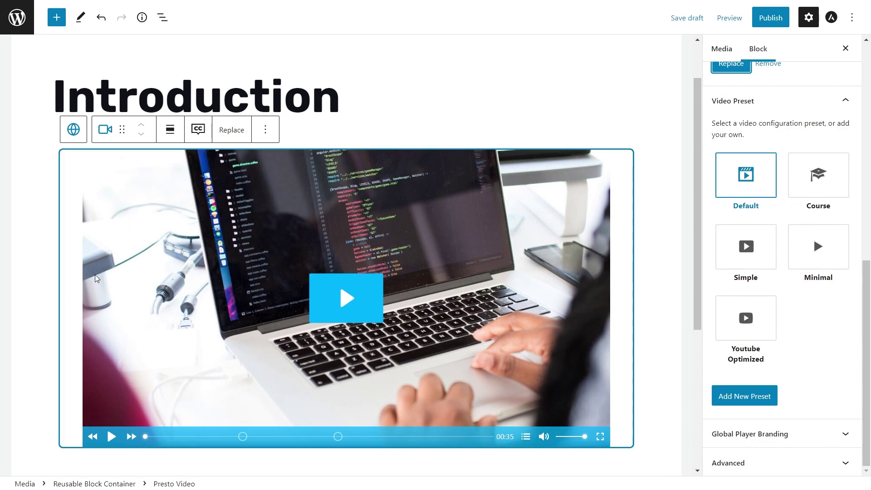
{"action": "left_click", "coordinate": [826, 187]}
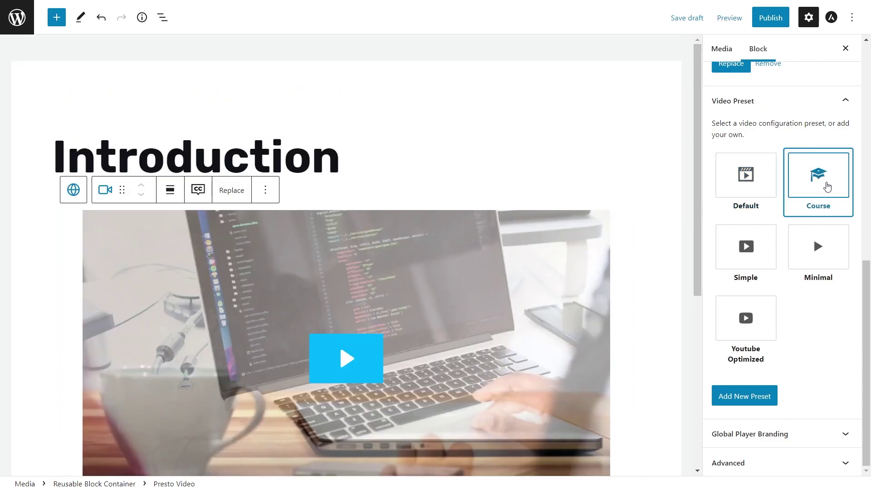
{"action": "left_click", "coordinate": [750, 193]}
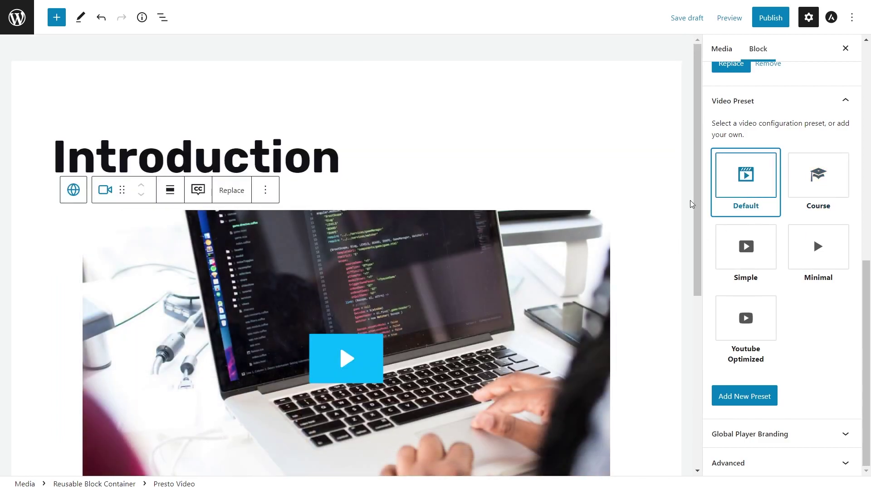
{"action": "key", "text": "ctrl+minus"}
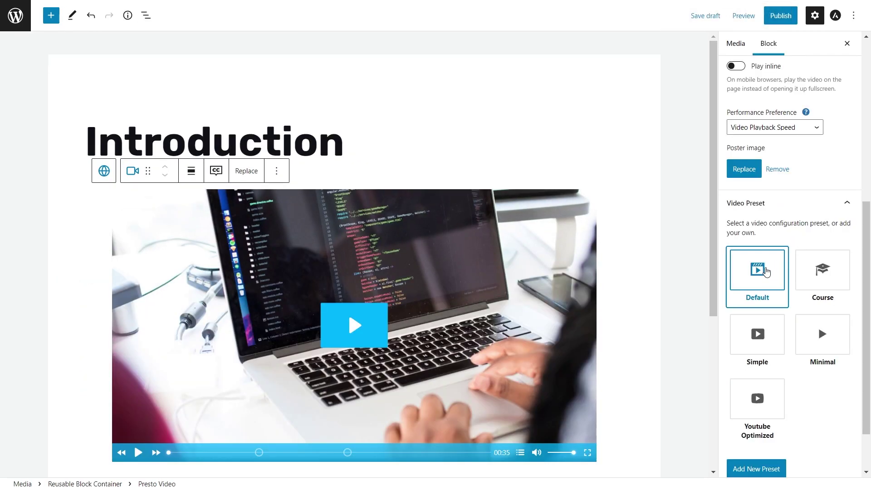
{"action": "left_click", "coordinate": [830, 273]}
{"action": "left_click", "coordinate": [759, 334]}
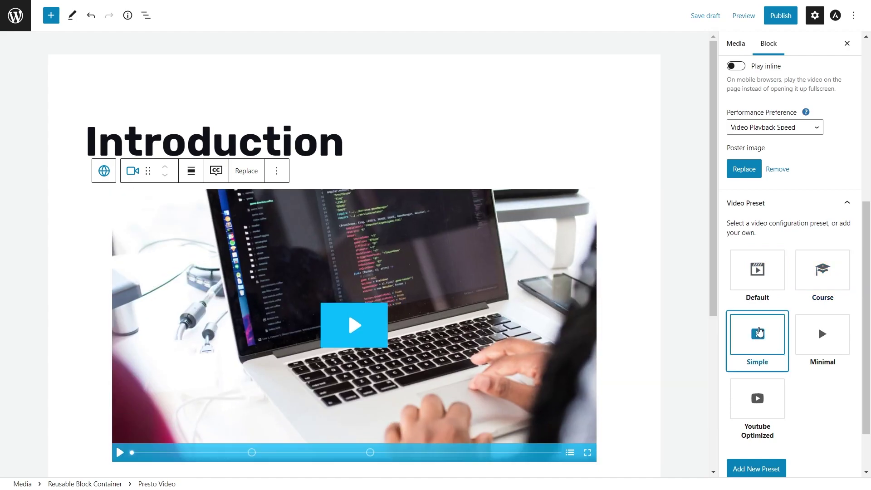
{"action": "left_click", "coordinate": [829, 332]}
{"action": "left_click", "coordinate": [757, 399]}
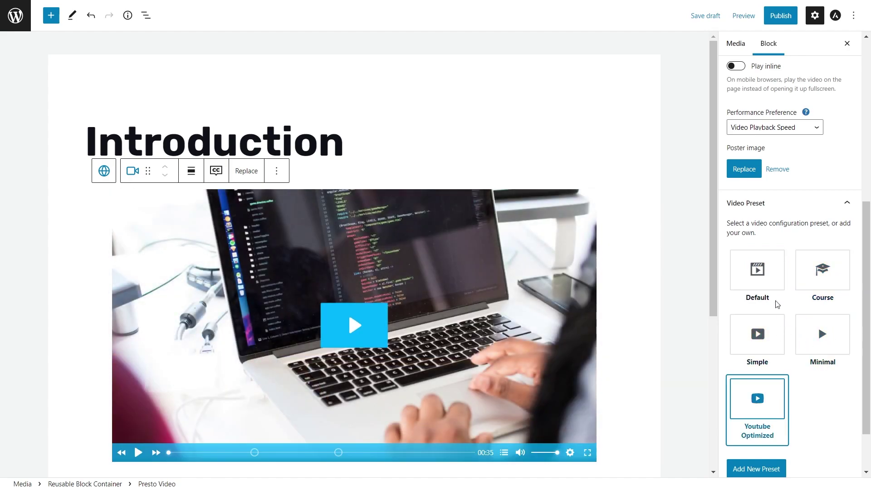
{"action": "left_click", "coordinate": [821, 284]}
{"action": "left_click", "coordinate": [775, 331]}
{"action": "left_click", "coordinate": [822, 335]}
{"action": "left_click", "coordinate": [757, 396]}
{"action": "left_click", "coordinate": [759, 271]}
{"action": "left_click", "coordinate": [816, 281]}
{"action": "left_click", "coordinate": [756, 268]}
Start a new video preset and look through its Behavior options
{"action": "scroll", "coordinate": [770, 410], "scroll_direction": "down", "scroll_amount": 1}
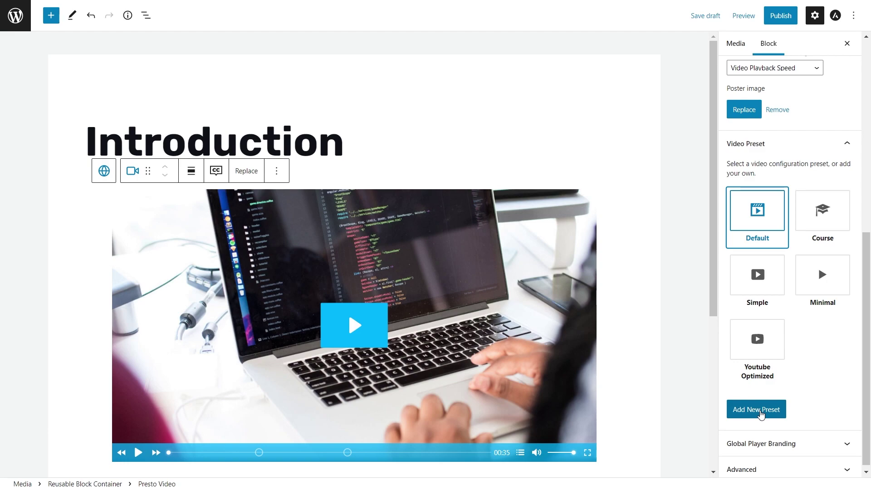
{"action": "left_click", "coordinate": [761, 414]}
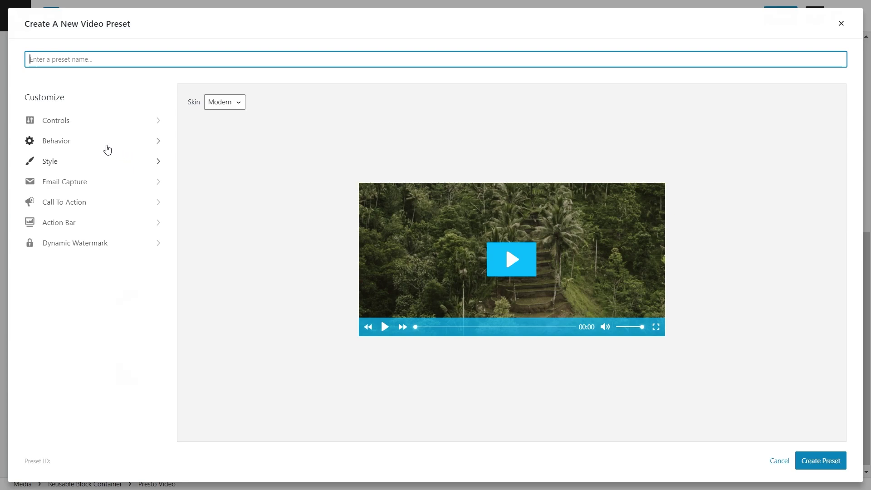
{"action": "left_click", "coordinate": [96, 143]}
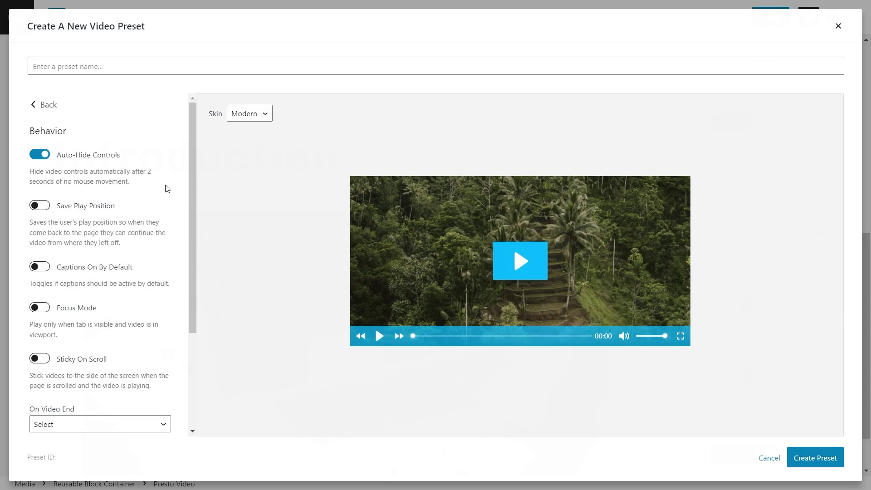
{"action": "scroll", "coordinate": [170, 186], "scroll_direction": "down", "scroll_amount": 3}
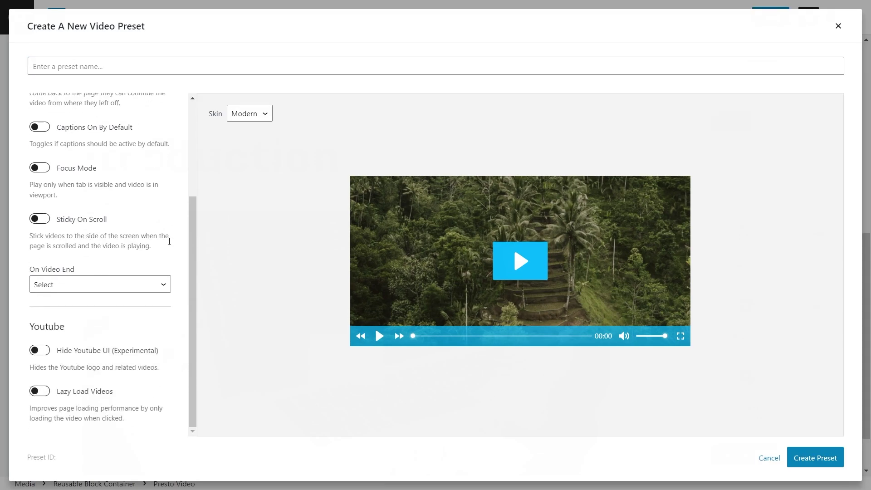
{"action": "scroll", "coordinate": [172, 266], "scroll_direction": "up", "scroll_amount": 3}
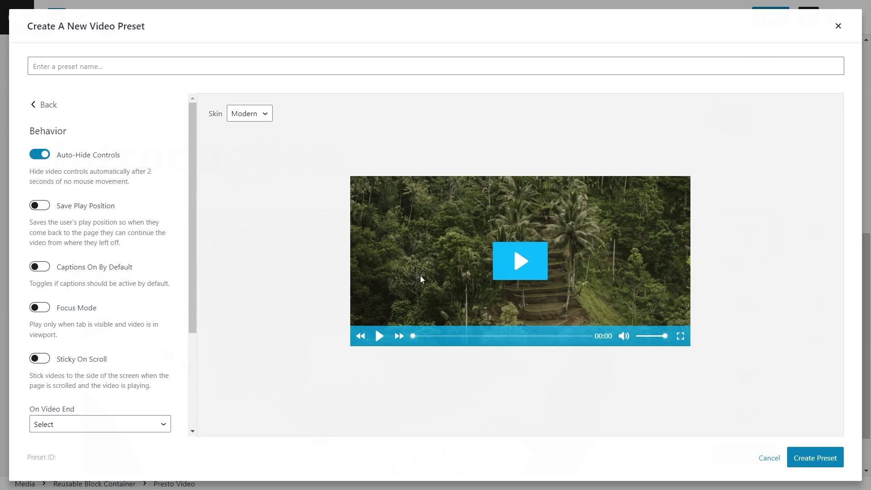
{"action": "scroll", "coordinate": [69, 236], "scroll_direction": "down", "scroll_amount": 3}
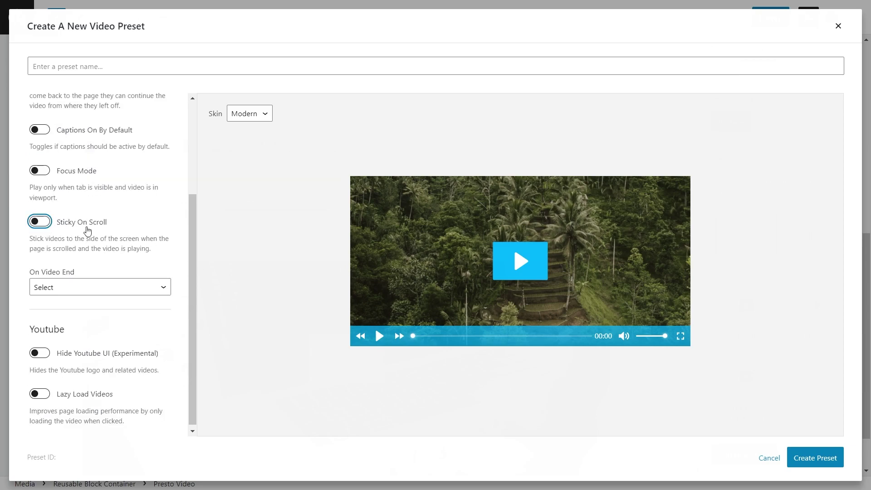
Try Sticky On Scroll to inspect the sticky player's position choices, and turn the option off again
{"action": "left_click", "coordinate": [40, 222]}
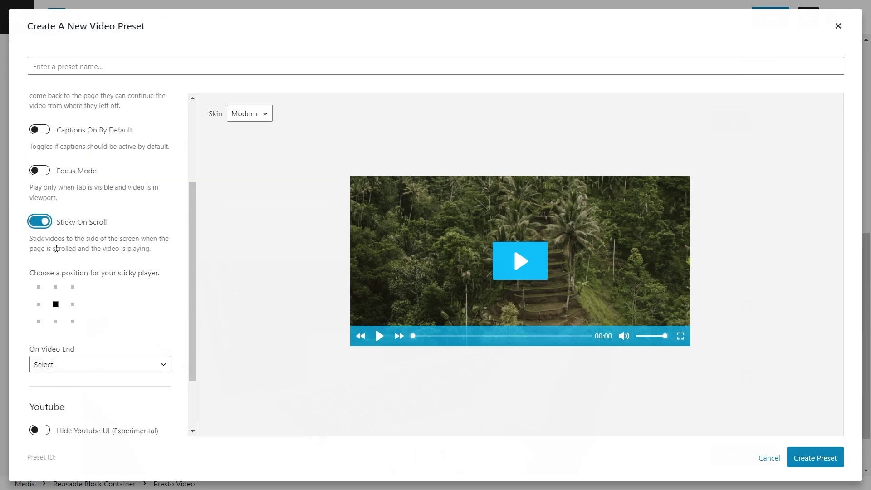
{"action": "left_click", "coordinate": [79, 305]}
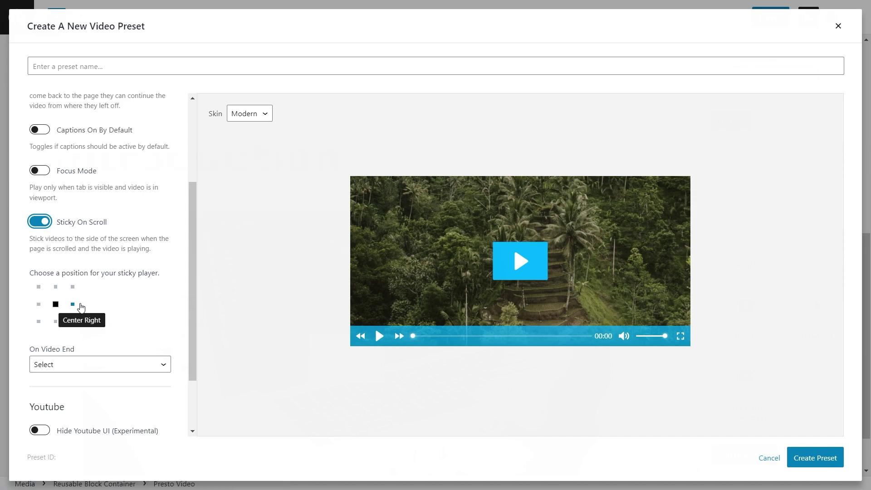
{"action": "left_click", "coordinate": [39, 221]}
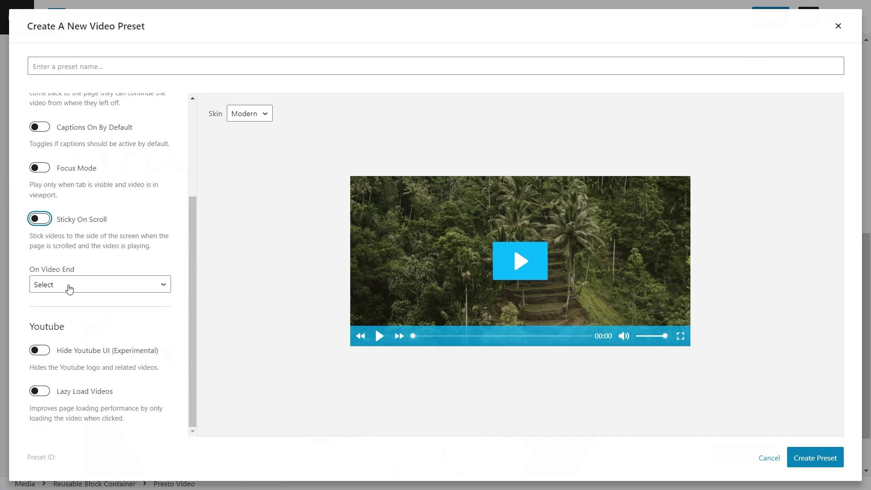
Examine the On Video End choices and the Youtube options in the preset's Behavior settings, and return to the customization list
{"action": "left_click", "coordinate": [69, 289]}
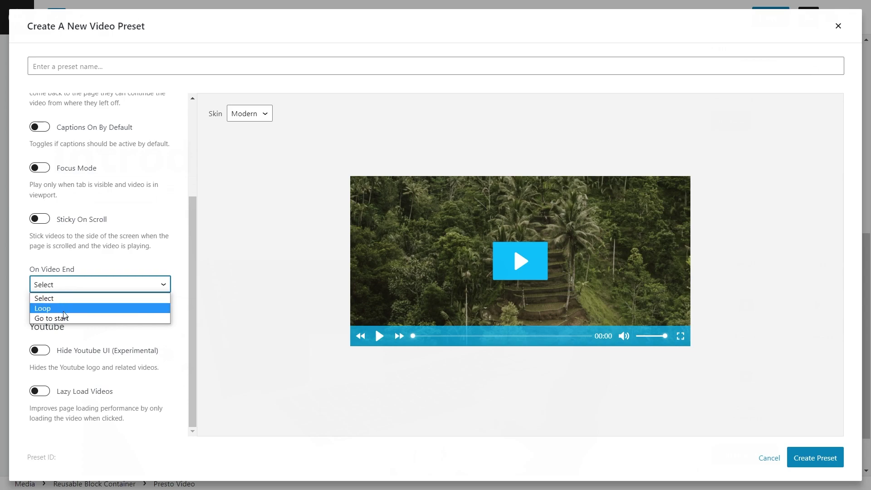
{"action": "left_click", "coordinate": [106, 250]}
{"action": "left_click", "coordinate": [106, 251]}
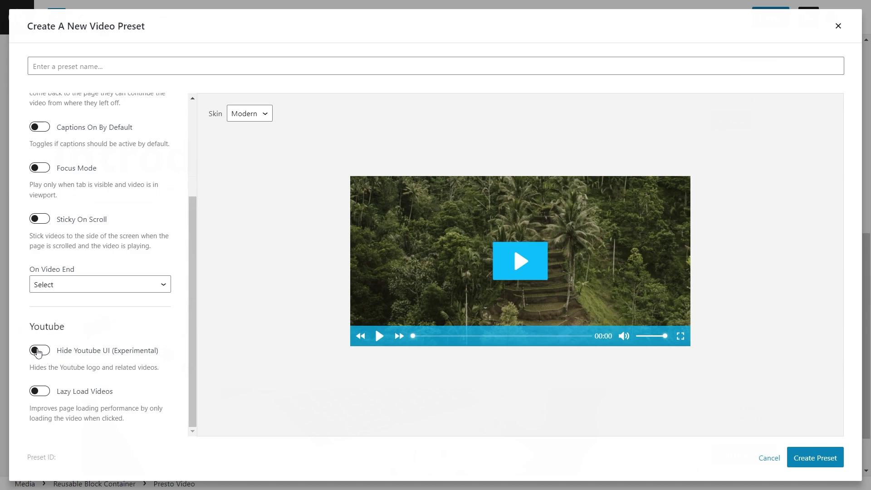
{"action": "left_click_drag", "start_coordinate": [112, 350], "coordinate": [159, 350]}
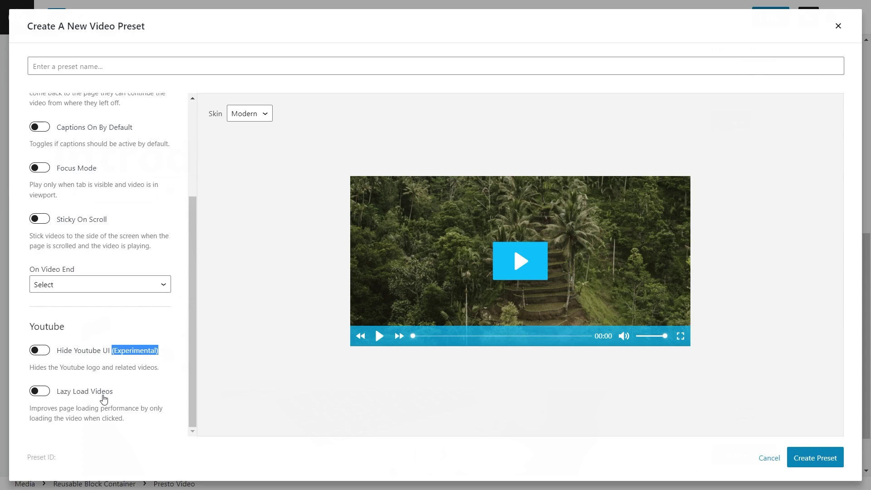
{"action": "scroll", "coordinate": [104, 399], "scroll_direction": "up", "scroll_amount": 6}
{"action": "left_click", "coordinate": [39, 102]}
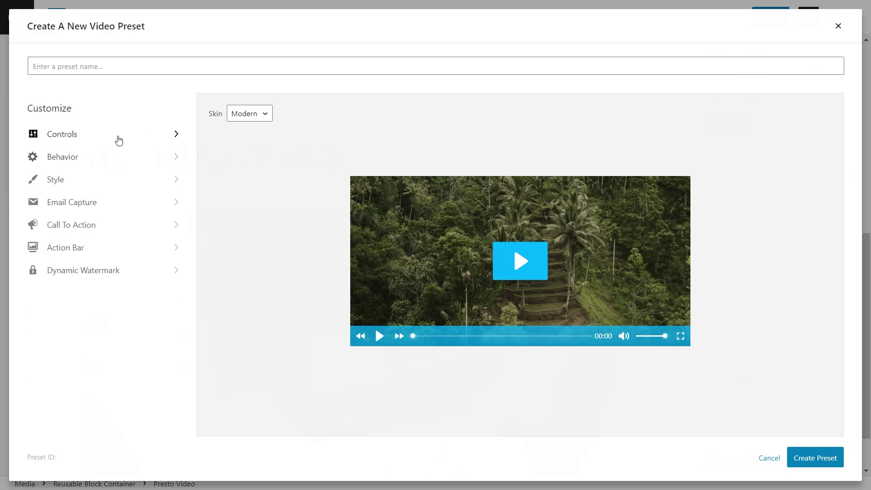
Examine the player elements that can be shown or hidden in the preset's Controls settings
{"action": "left_click", "coordinate": [84, 139]}
{"action": "scroll", "coordinate": [114, 200], "scroll_direction": "down", "scroll_amount": 5}
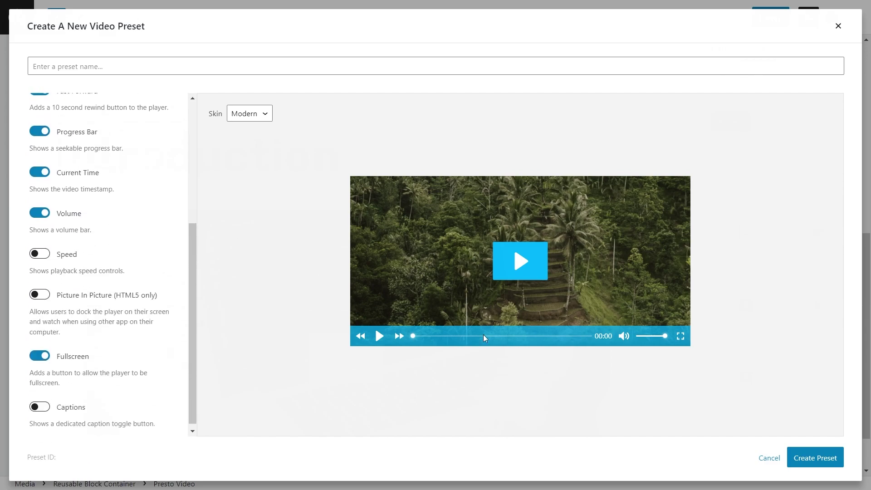
{"action": "scroll", "coordinate": [175, 285], "scroll_direction": "up", "scroll_amount": 5}
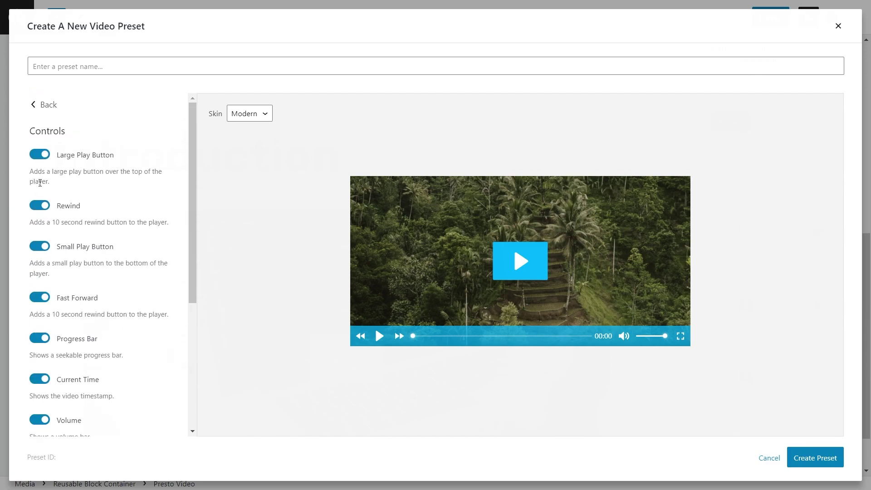
Toggle the Large Play Button off and back on to compare the preview, and look over the remaining controls
{"action": "left_click", "coordinate": [40, 155]}
{"action": "left_click", "coordinate": [40, 155]}
{"action": "left_click", "coordinate": [40, 155]}
{"action": "left_click", "coordinate": [40, 155]}
{"action": "scroll", "coordinate": [132, 336], "scroll_direction": "down", "scroll_amount": 3}
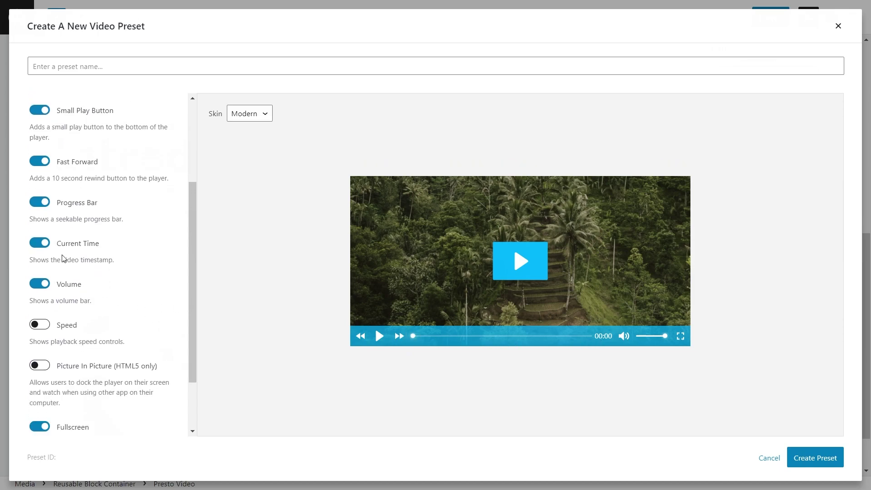
{"action": "scroll", "coordinate": [83, 300], "scroll_direction": "down", "scroll_amount": 2}
{"action": "scroll", "coordinate": [91, 309], "scroll_direction": "up", "scroll_amount": 5}
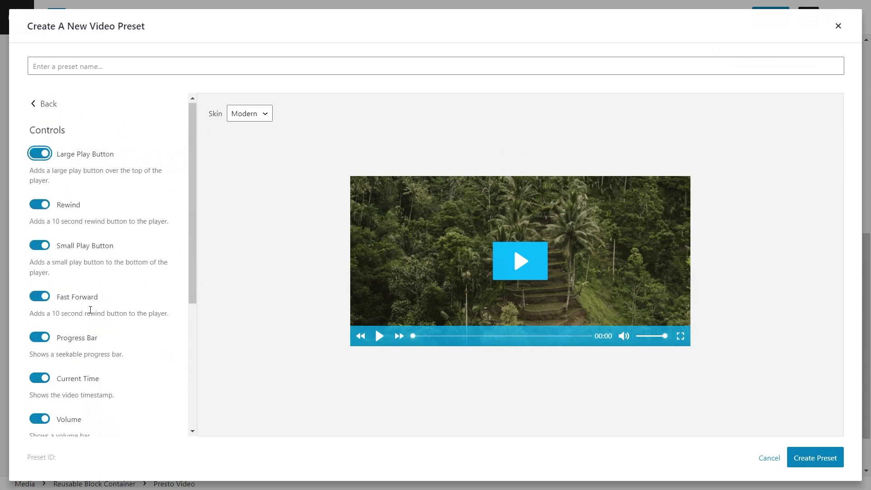
Preview the Business, Stacked and Basic skins for the new preset and return to the Modern skin
{"action": "left_click", "coordinate": [264, 118]}
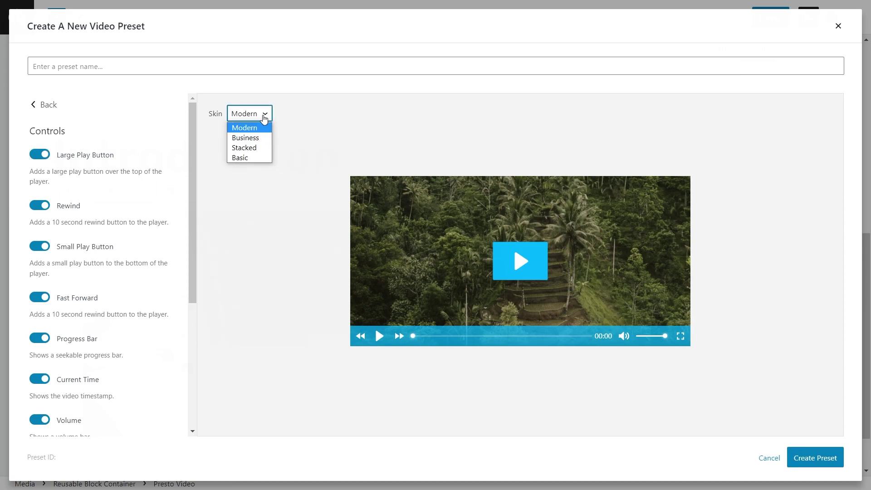
{"action": "left_click", "coordinate": [256, 138]}
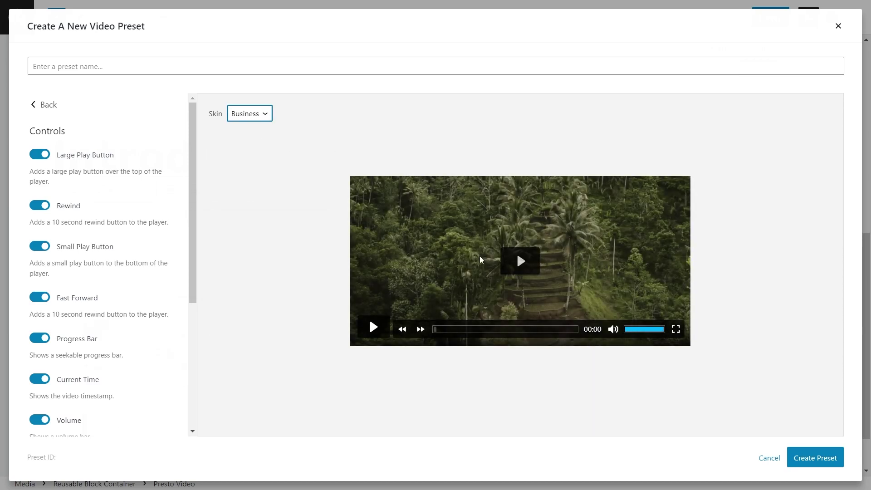
{"action": "left_click", "coordinate": [253, 117]}
{"action": "left_click", "coordinate": [247, 149]}
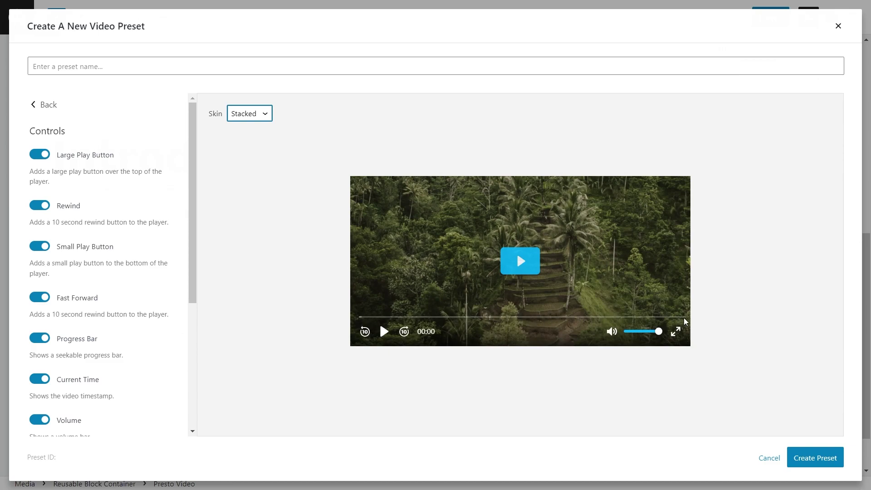
{"action": "left_click", "coordinate": [256, 114]}
{"action": "left_click", "coordinate": [249, 160]}
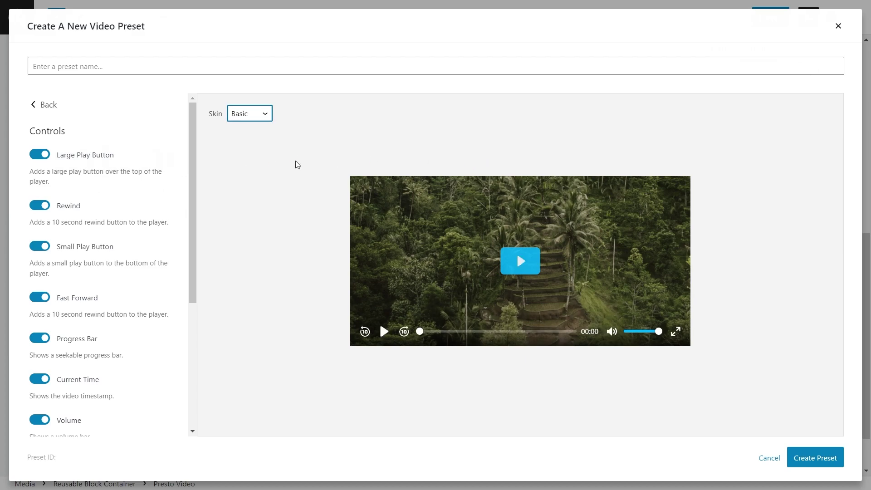
{"action": "left_click", "coordinate": [259, 115]}
{"action": "left_click", "coordinate": [257, 129]}
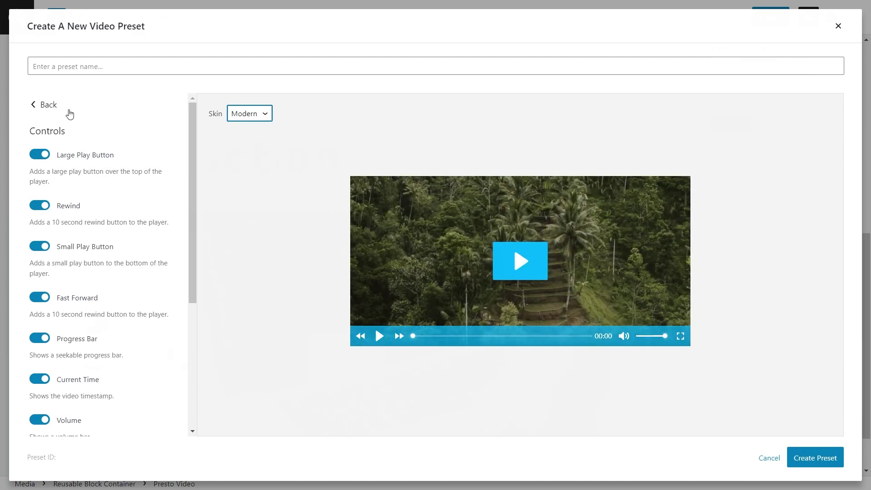
Examine the logo, round corner and caption options in the preset's Style settings
{"action": "left_click", "coordinate": [45, 105]}
{"action": "left_click", "coordinate": [119, 156]}
{"action": "scroll", "coordinate": [128, 189], "scroll_direction": "down", "scroll_amount": 2}
{"action": "scroll", "coordinate": [145, 213], "scroll_direction": "up", "scroll_amount": 2}
{"action": "mouse_move", "coordinate": [32, 214]}
{"action": "left_mouse_down"}
{"action": "mouse_move", "coordinate": [84, 217]}
{"action": "mouse_move", "coordinate": [31, 216]}
{"action": "left_mouse_up"}
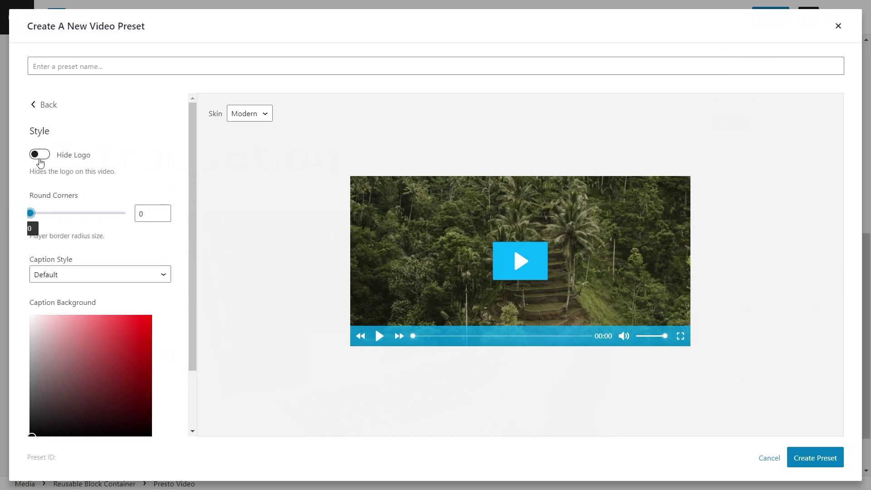
{"action": "scroll", "coordinate": [130, 240], "scroll_direction": "down", "scroll_amount": 2}
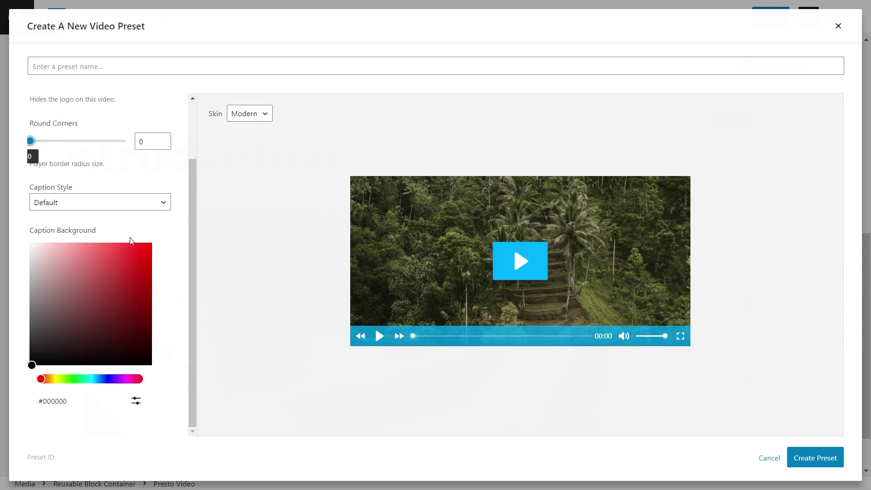
Try the Full caption style, set it back to Default, and return to the customization list
{"action": "left_click", "coordinate": [64, 204]}
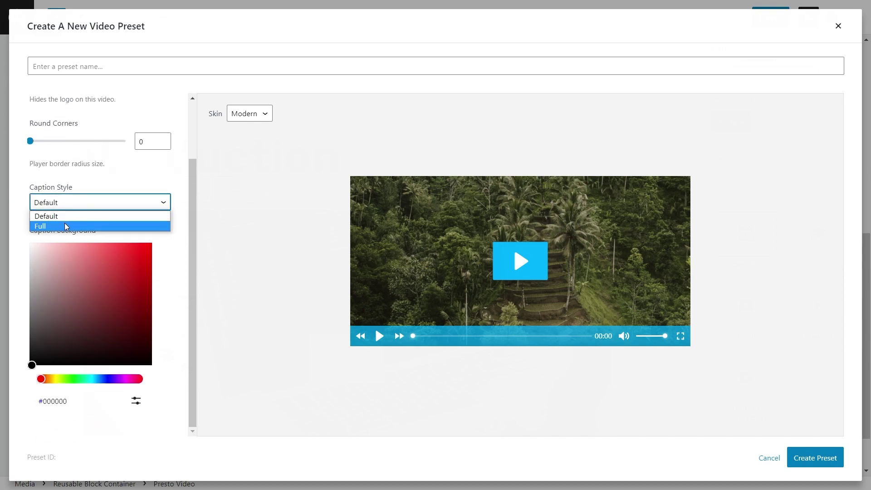
{"action": "left_click", "coordinate": [163, 225]}
{"action": "left_click", "coordinate": [721, 332]}
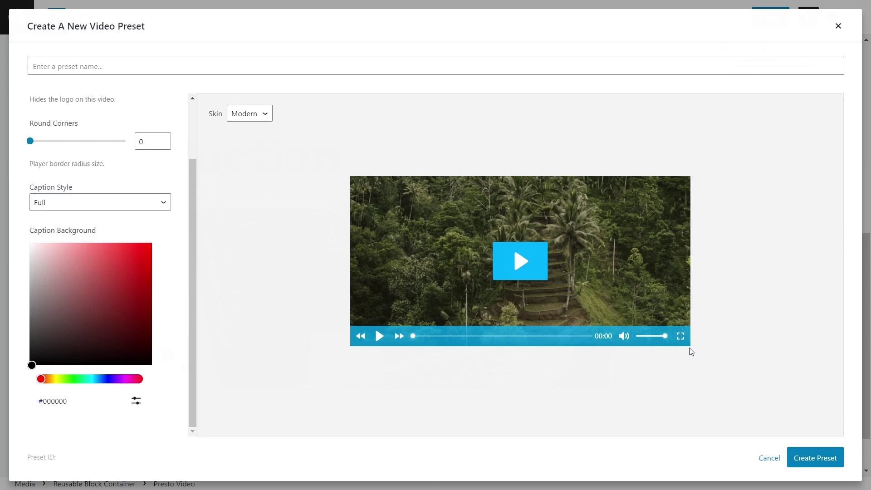
{"action": "left_click", "coordinate": [144, 201]}
{"action": "left_click", "coordinate": [126, 217]}
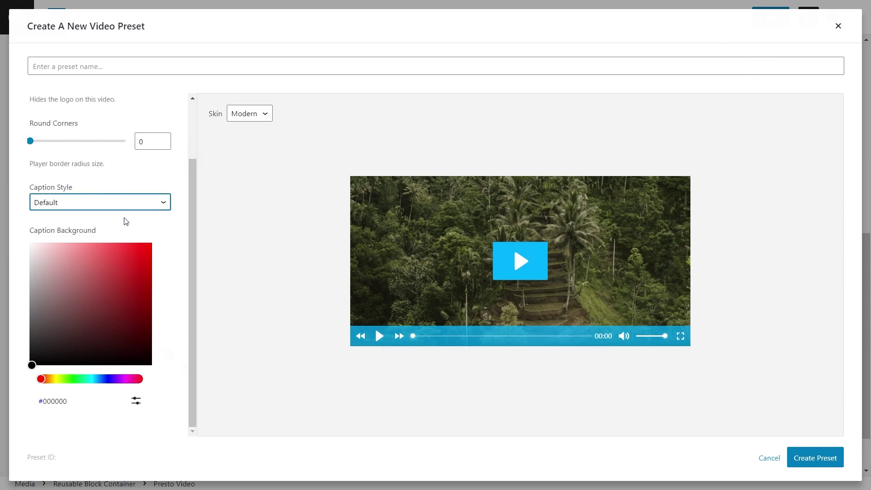
{"action": "scroll", "coordinate": [149, 204], "scroll_direction": "up", "scroll_amount": 2}
{"action": "left_click", "coordinate": [46, 107]}
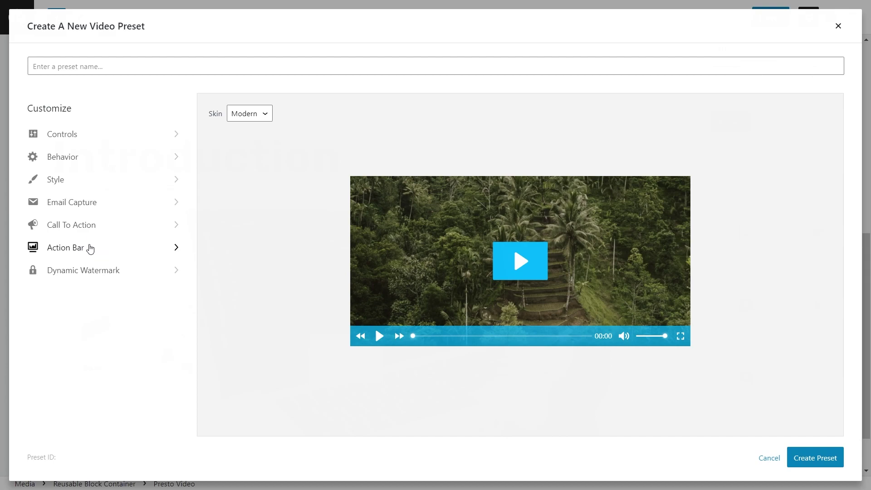
Enable Email Capture for the preset and set its display point to 19 percent
{"action": "left_click", "coordinate": [101, 204]}
{"action": "left_click", "coordinate": [40, 155]}
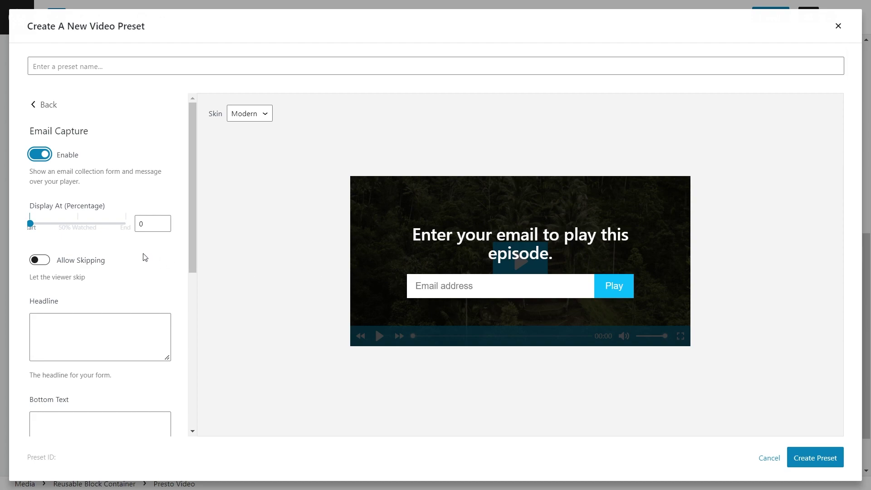
{"action": "left_click", "coordinate": [30, 224]}
{"action": "left_click_drag", "start_coordinate": [26, 228], "coordinate": [87, 222]}
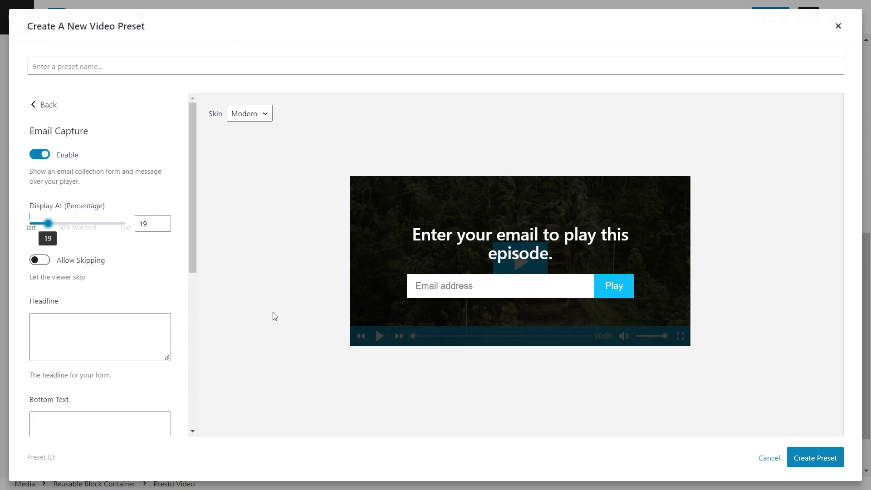
Review the Email Capture headline, bottom text, button, integration and corner options, and return to the customization list
{"action": "scroll", "coordinate": [146, 272], "scroll_direction": "down", "scroll_amount": 5}
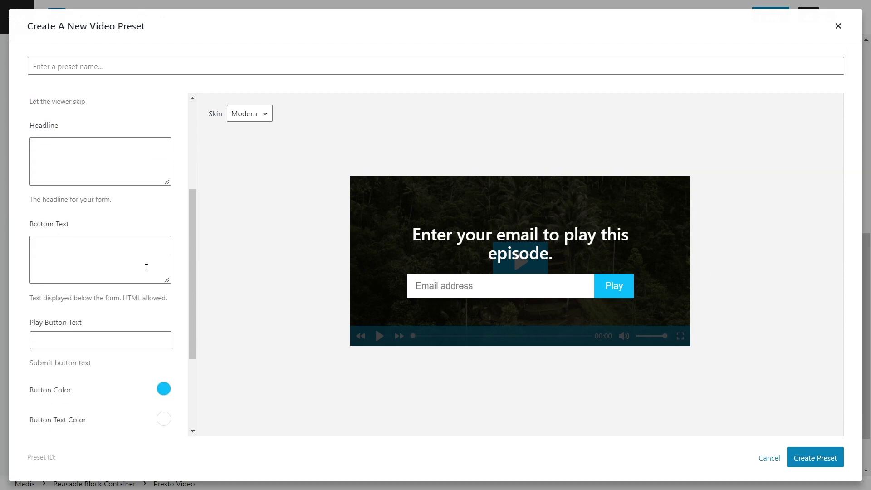
{"action": "scroll", "coordinate": [154, 249], "scroll_direction": "up", "scroll_amount": 2}
{"action": "left_click", "coordinate": [80, 188]}
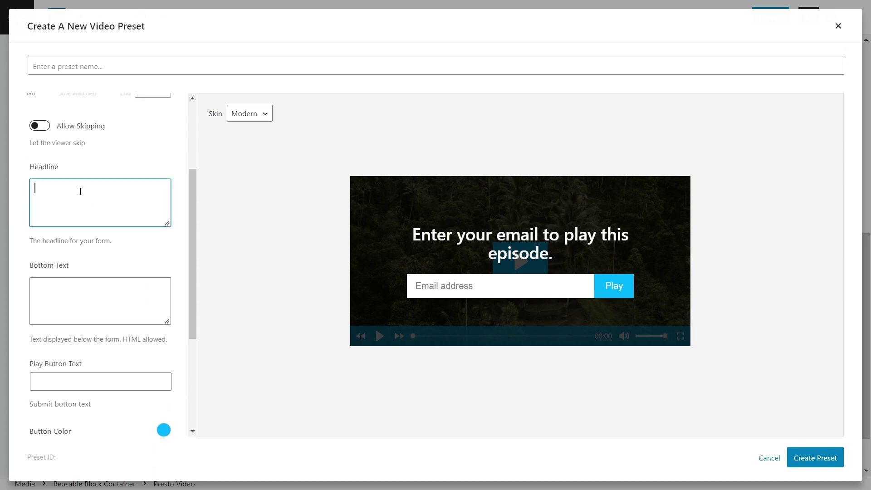
{"action": "left_click", "coordinate": [101, 281]}
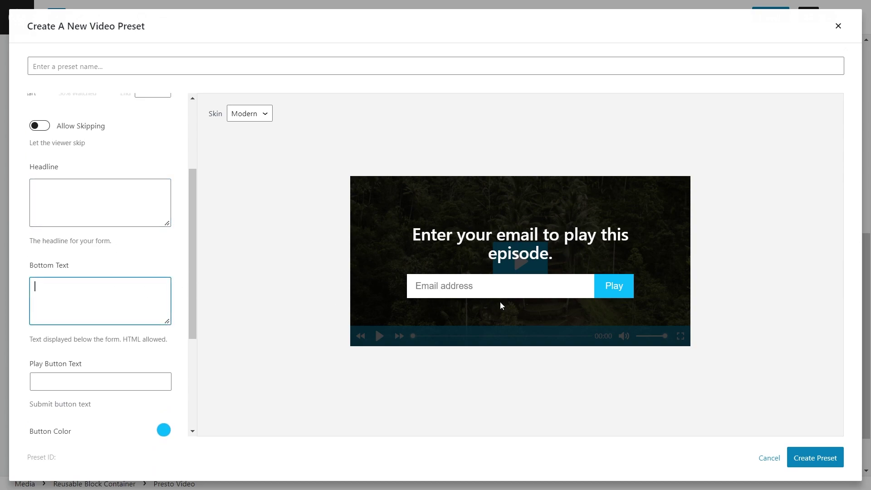
{"action": "scroll", "coordinate": [97, 319], "scroll_direction": "down", "scroll_amount": 4}
{"action": "scroll", "coordinate": [97, 318], "scroll_direction": "down", "scroll_amount": 1}
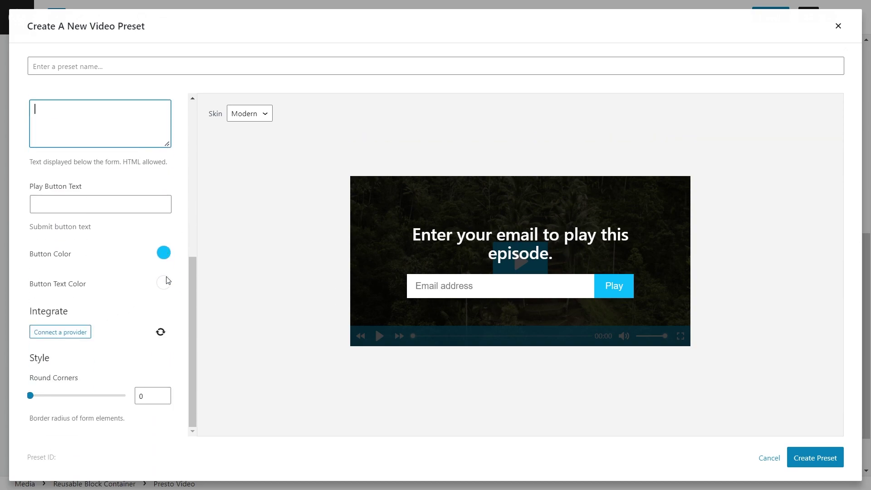
{"action": "left_click", "coordinate": [30, 395]}
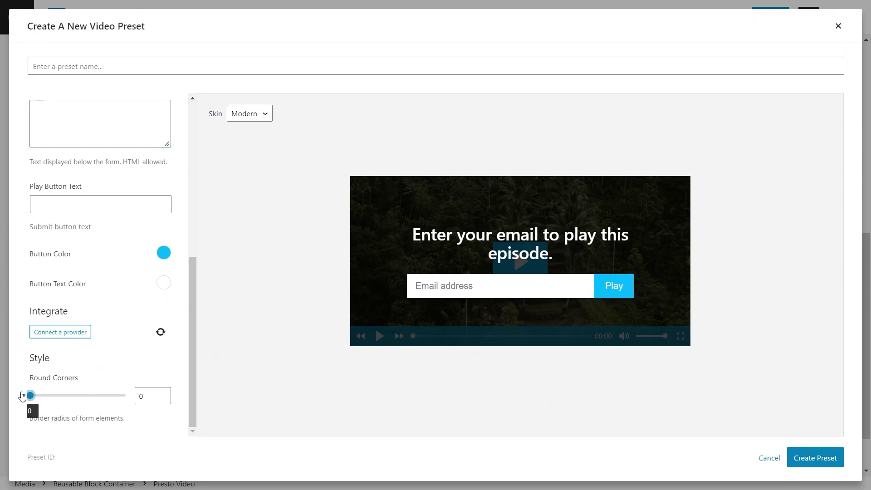
{"action": "scroll", "coordinate": [71, 344], "scroll_direction": "up", "scroll_amount": 8}
{"action": "left_click", "coordinate": [43, 104]}
Enable the preset's Call To Action overlay and review its display point, text, button and style options
{"action": "left_click", "coordinate": [91, 227]}
{"action": "left_click", "coordinate": [40, 155]}
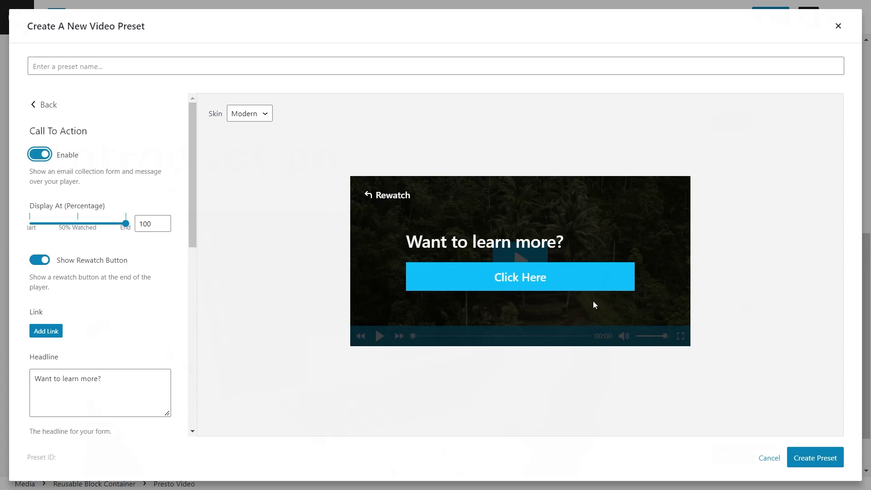
{"action": "mouse_move", "coordinate": [126, 223]}
{"action": "left_mouse_down"}
{"action": "mouse_move", "coordinate": [29, 224]}
{"action": "mouse_move", "coordinate": [126, 227]}
{"action": "left_mouse_up"}
{"action": "scroll", "coordinate": [109, 269], "scroll_direction": "down", "scroll_amount": 6}
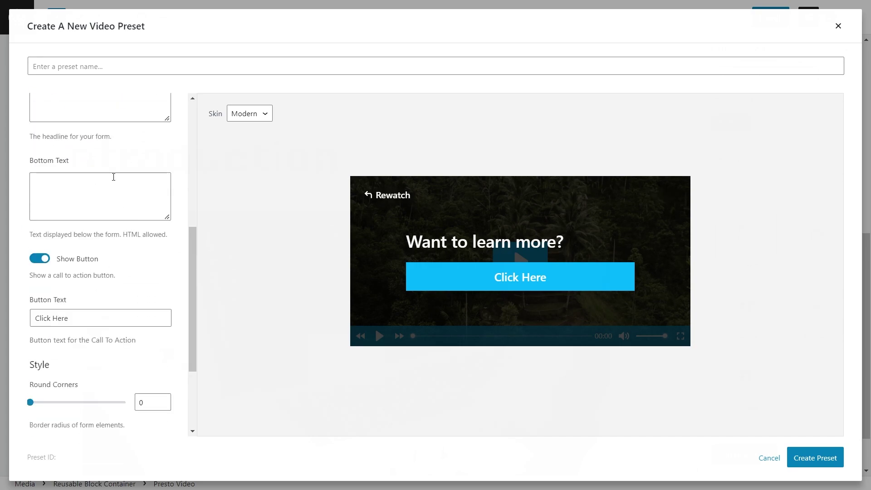
{"action": "scroll", "coordinate": [107, 267], "scroll_direction": "down", "scroll_amount": 3}
{"action": "left_click_drag", "start_coordinate": [30, 271], "coordinate": [74, 274]}
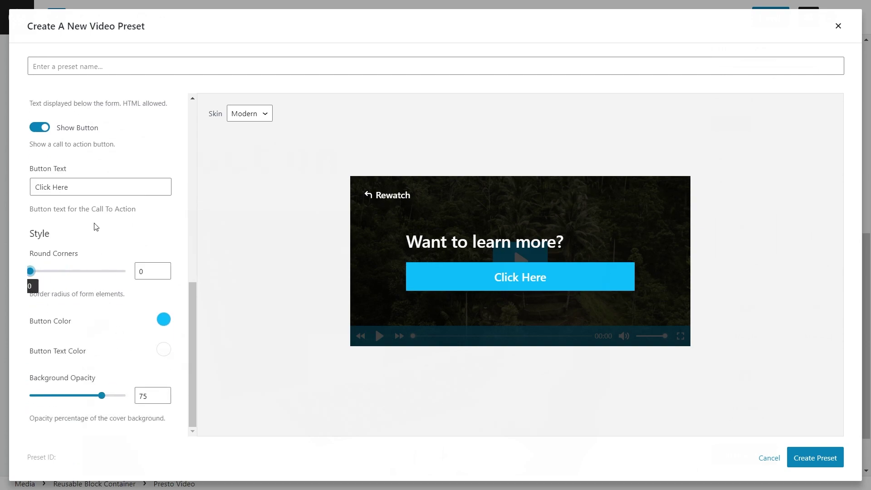
{"action": "key", "text": "Escape"}
Enable the Action Bar below the player and return to the customization list
{"action": "left_click", "coordinate": [78, 249]}
{"action": "left_click", "coordinate": [43, 155]}
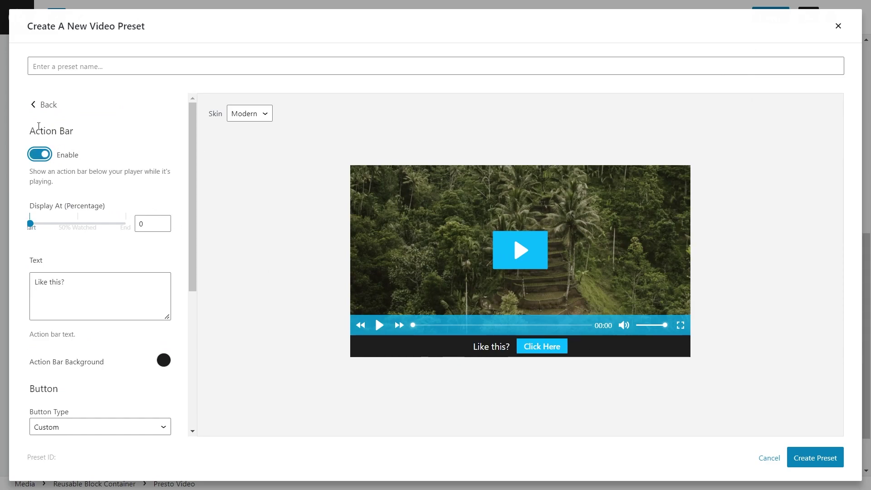
{"action": "key", "text": "Escape"}
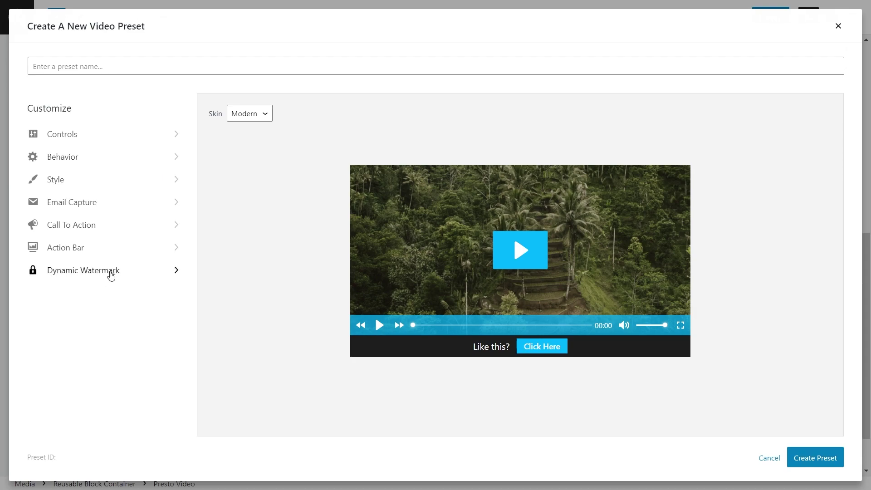
Try the Dynamic Watermark on the preset and turn it off again
{"action": "left_click", "coordinate": [111, 272]}
{"action": "left_click", "coordinate": [45, 156]}
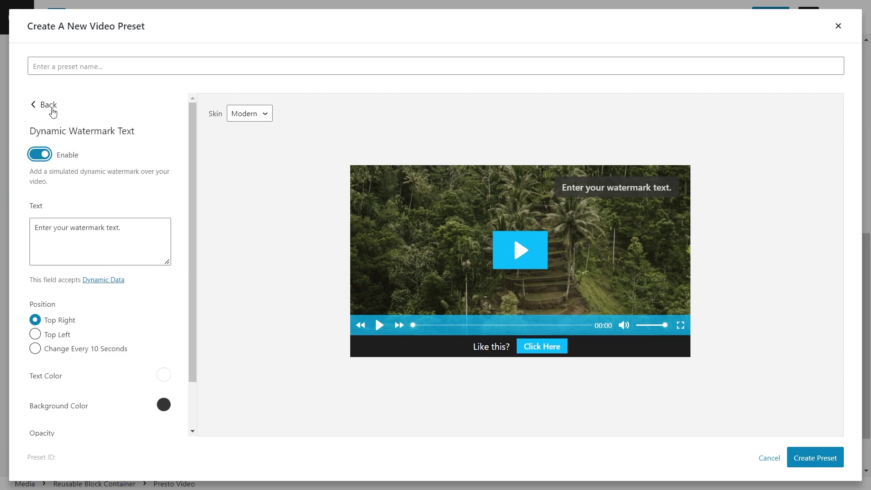
{"action": "left_click", "coordinate": [38, 155]}
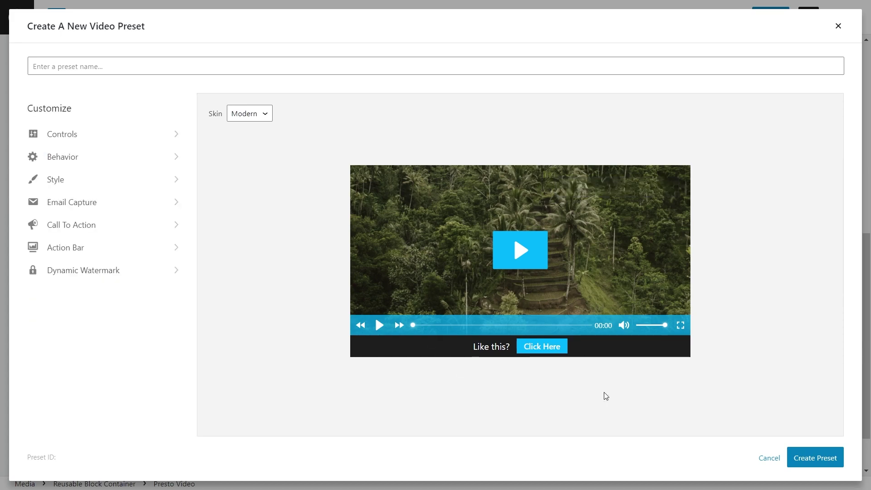
Name the new video preset "Preset 1" and create it
{"action": "left_click", "coordinate": [813, 460]}
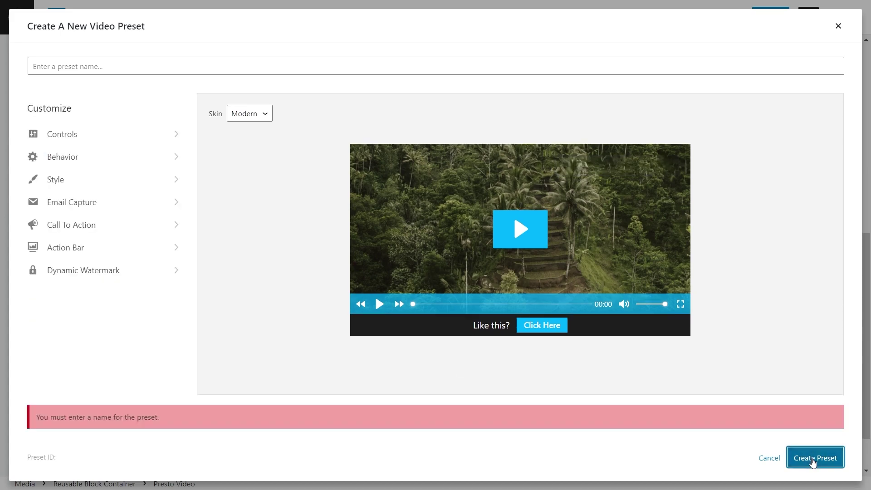
{"action": "left_click_drag", "start_coordinate": [176, 419], "coordinate": [21, 419]}
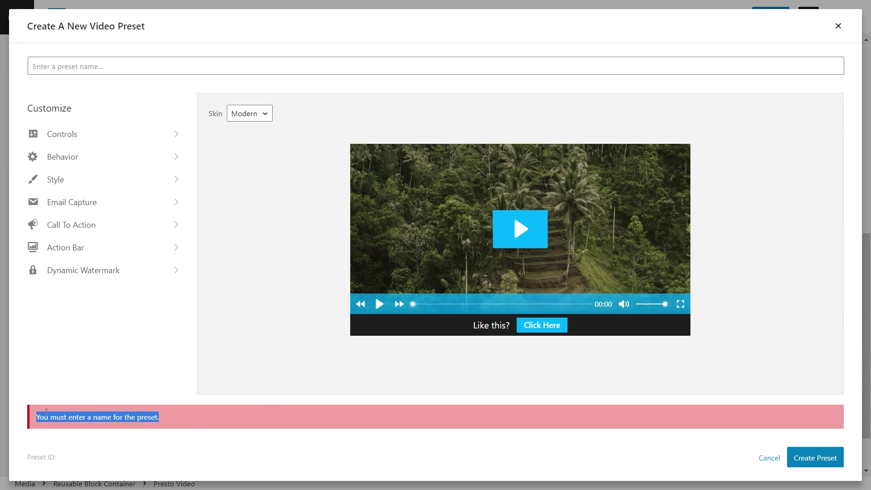
{"action": "left_click", "coordinate": [86, 66]}
{"action": "type", "text": "Preset 1"}
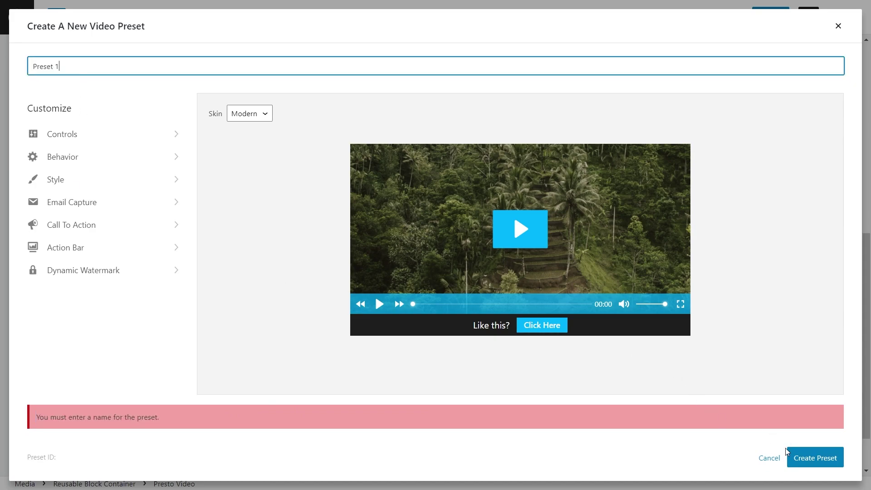
{"action": "left_click", "coordinate": [805, 459]}
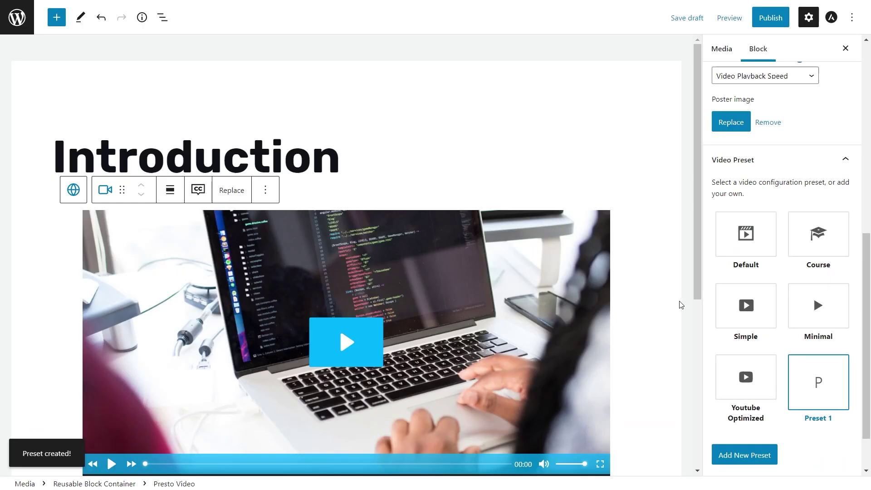
Compare the Default, Course, Simple and Youtube Optimized presets on the video, and reselect Preset 1
{"action": "mouse_move", "coordinate": [816, 393]}
{"action": "scroll", "coordinate": [816, 393], "scroll_direction": "down", "scroll_amount": 1}
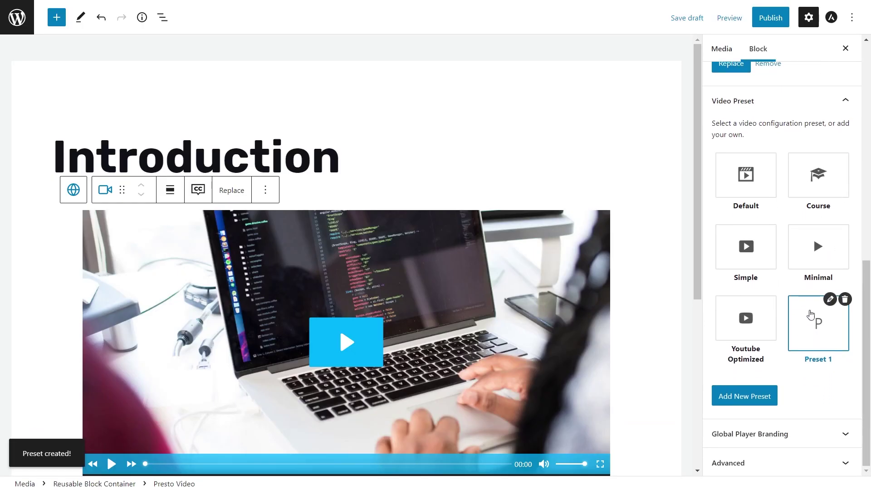
{"action": "left_click", "coordinate": [757, 194]}
{"action": "left_click", "coordinate": [812, 190]}
{"action": "left_click", "coordinate": [740, 268]}
{"action": "left_click", "coordinate": [771, 322]}
{"action": "left_click", "coordinate": [810, 319]}
{"action": "scroll", "coordinate": [653, 296], "scroll_direction": "down", "scroll_amount": 3}
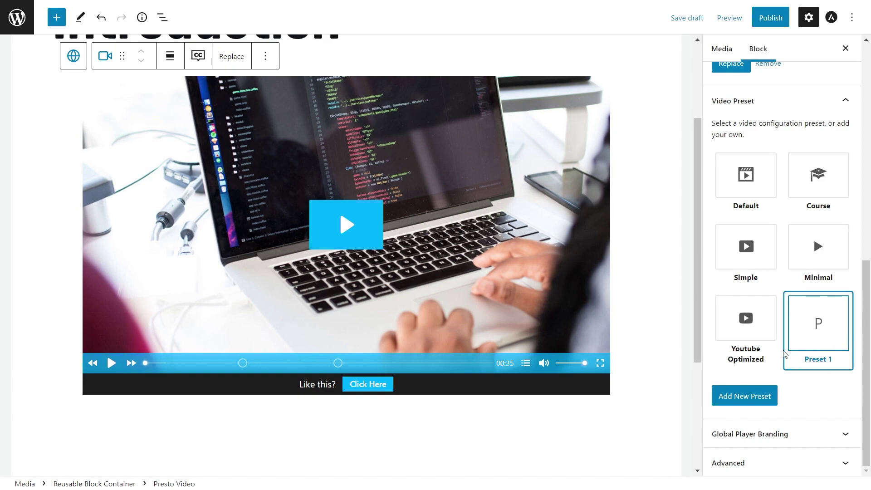
Set the react.svg image from the media library as the logo overlay in Global Player Branding
{"action": "left_click", "coordinate": [812, 437]}
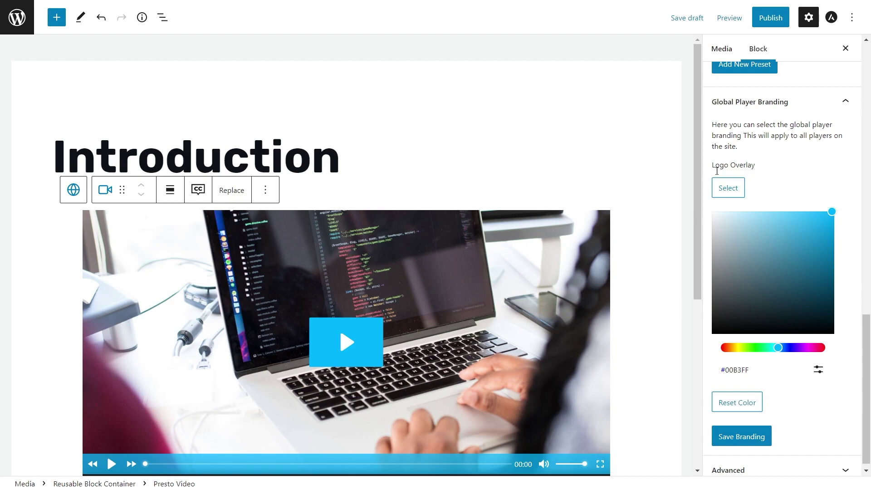
{"action": "left_click", "coordinate": [729, 193]}
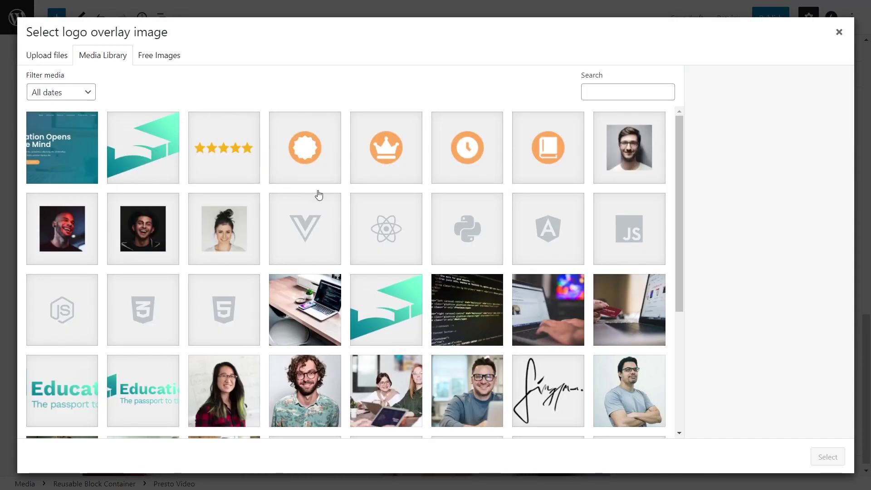
{"action": "left_click", "coordinate": [383, 226]}
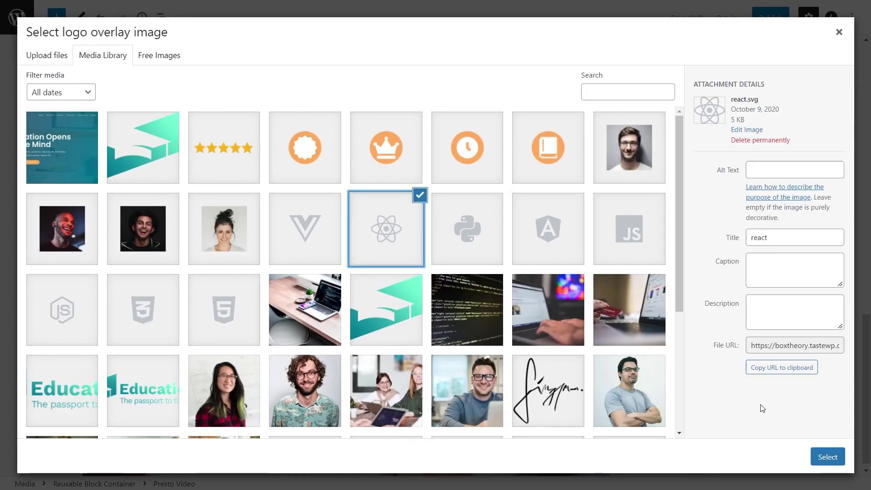
{"action": "left_click", "coordinate": [826, 455]}
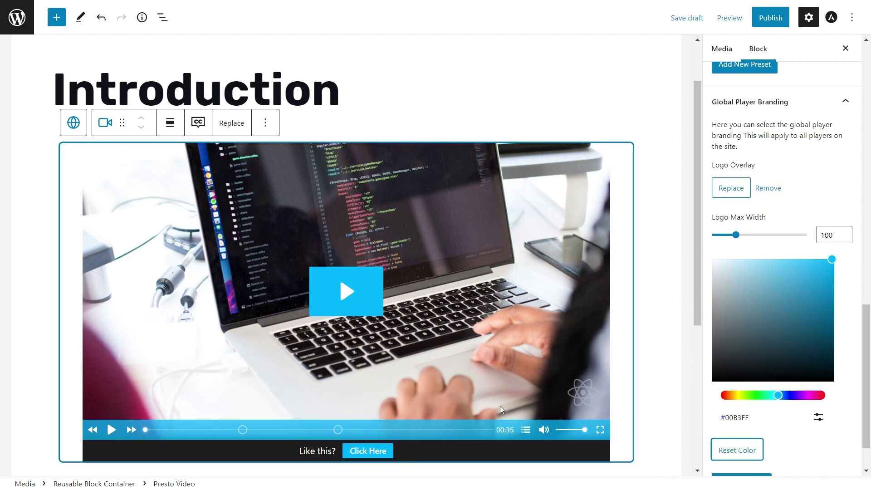
Change the global player brand color to yellow #FFE000 and save the branding
{"action": "left_click", "coordinate": [743, 396]}
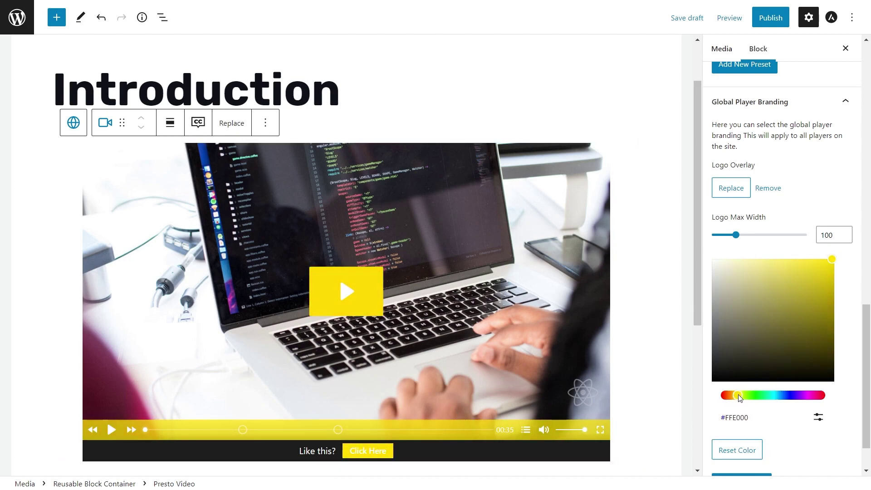
{"action": "left_click_drag", "start_coordinate": [744, 397], "coordinate": [740, 398]}
{"action": "left_click", "coordinate": [741, 398]}
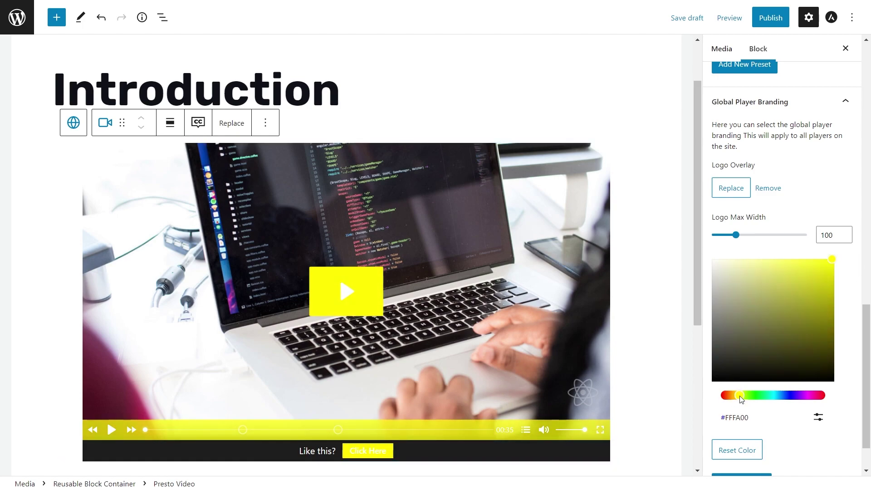
{"action": "left_click", "coordinate": [738, 395]}
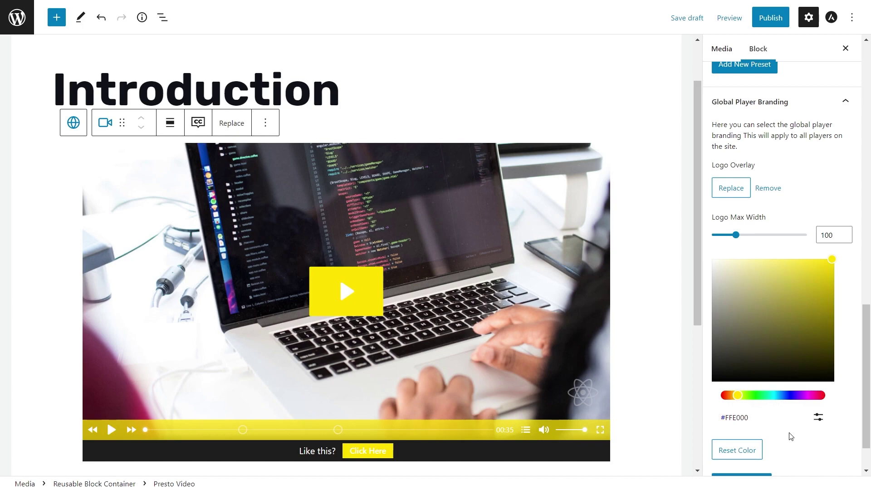
{"action": "scroll", "coordinate": [791, 436], "scroll_direction": "down", "scroll_amount": 1}
{"action": "left_click", "coordinate": [755, 433]}
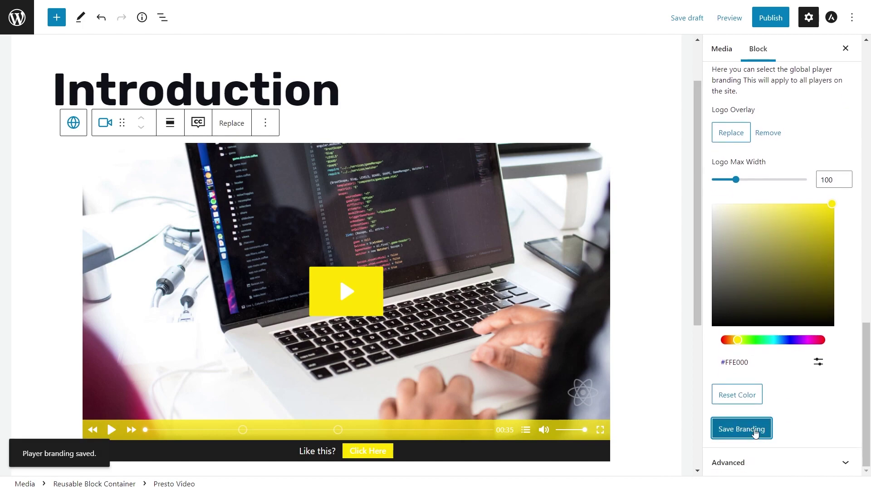
Publish the Introduction video and leave the editor for the WordPress admin area
{"action": "left_click", "coordinate": [764, 25]}
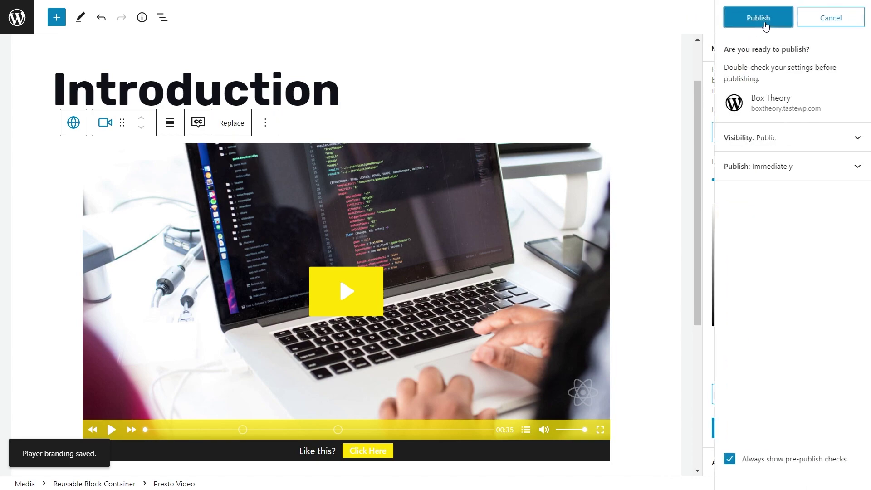
{"action": "left_click", "coordinate": [13, 19]}
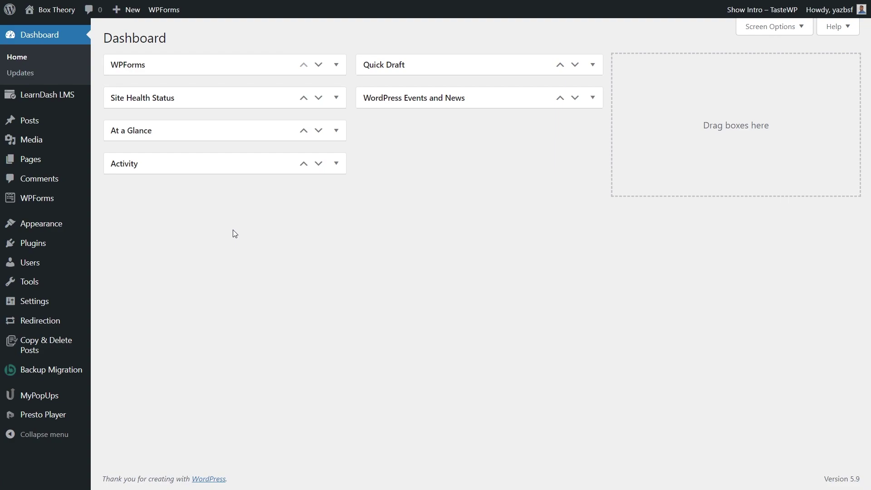
Create a new LearnDash lesson titled "Lesson 1"
{"action": "mouse_move", "coordinate": [44, 102]}
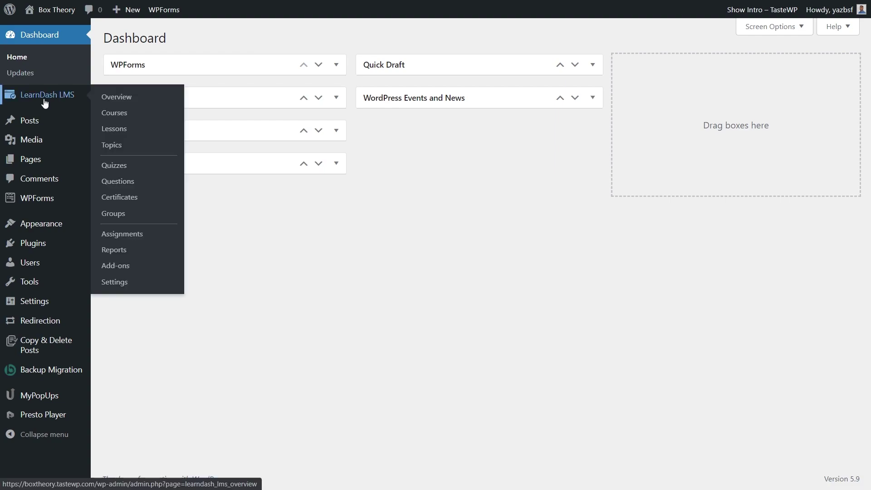
{"action": "left_click", "coordinate": [123, 132]}
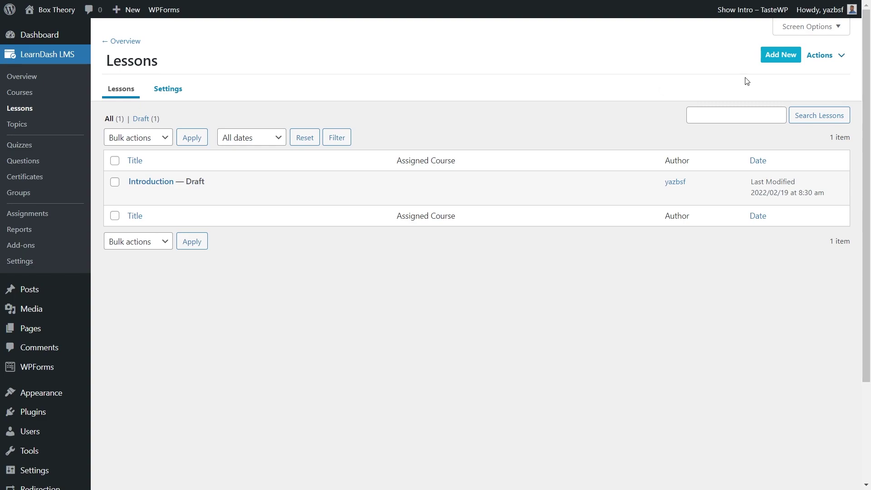
{"action": "left_click", "coordinate": [777, 63]}
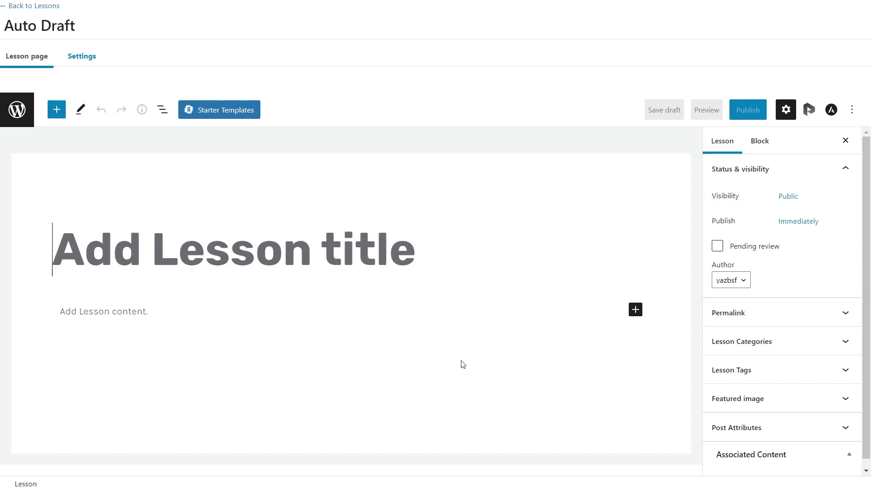
{"action": "type", "text": "Lesson 1"}
Insert the Introduction video from the Presto Player Media Hub into the lesson content
{"action": "left_click", "coordinate": [202, 318]}
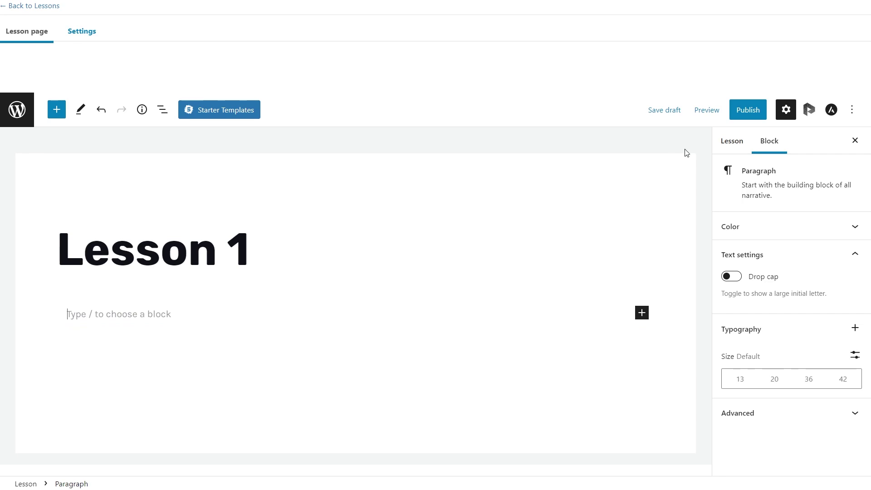
{"action": "left_click", "coordinate": [810, 111]}
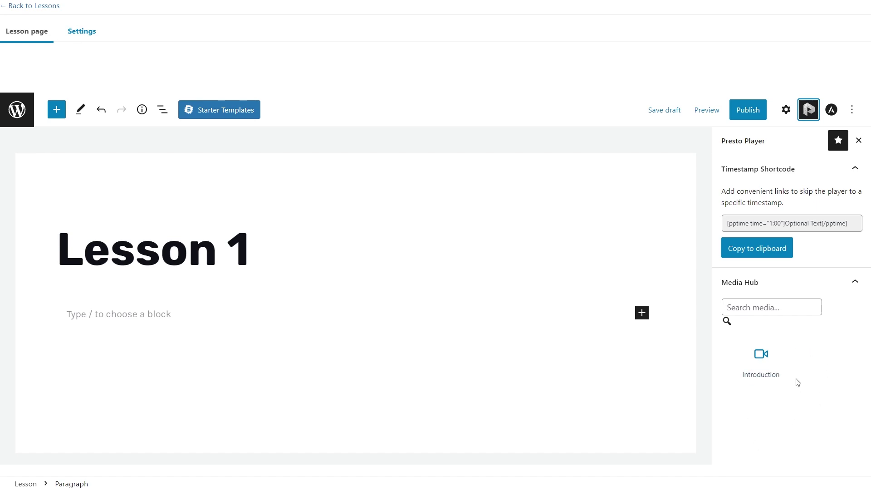
{"action": "left_click", "coordinate": [766, 361]}
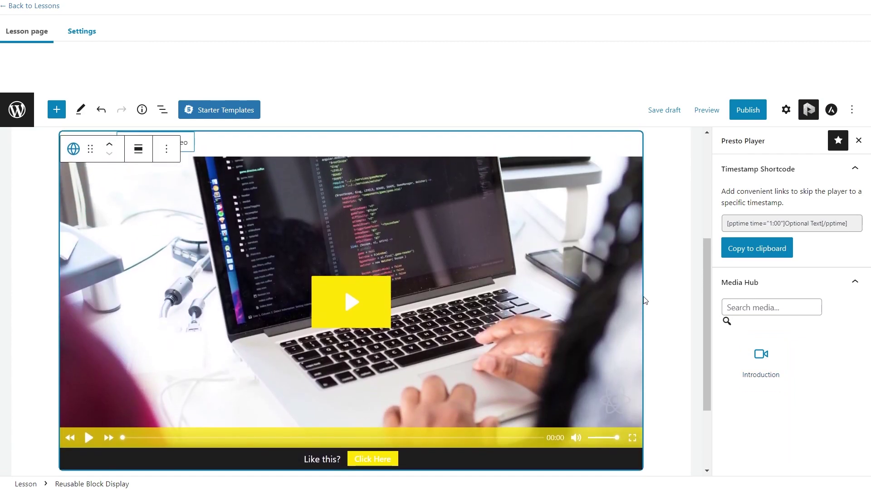
{"action": "scroll", "coordinate": [670, 368], "scroll_direction": "up", "scroll_amount": 5}
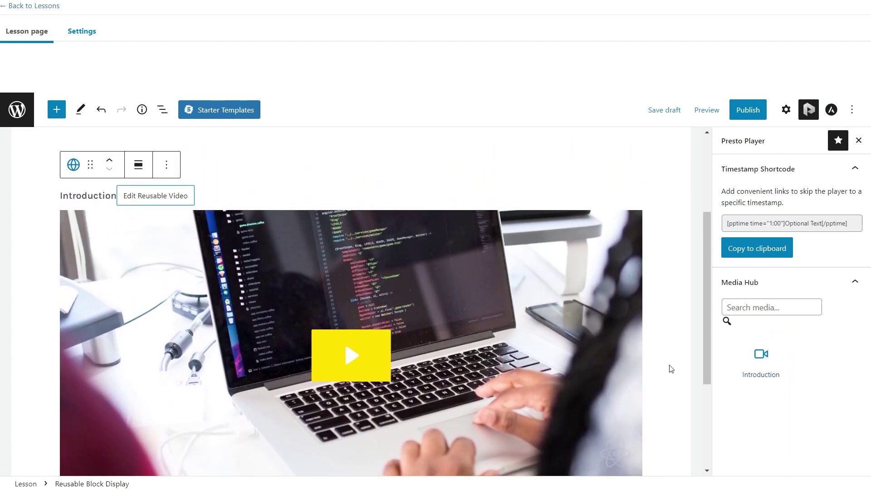
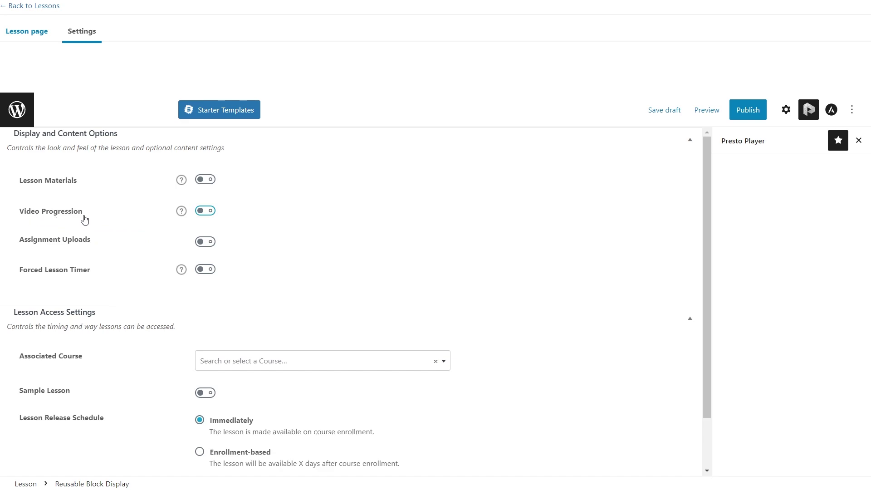
In the lesson settings, enable Video Progression with Use Presto Video, and set Display Timing to After completing sub-steps
{"action": "left_click", "coordinate": [205, 210]}
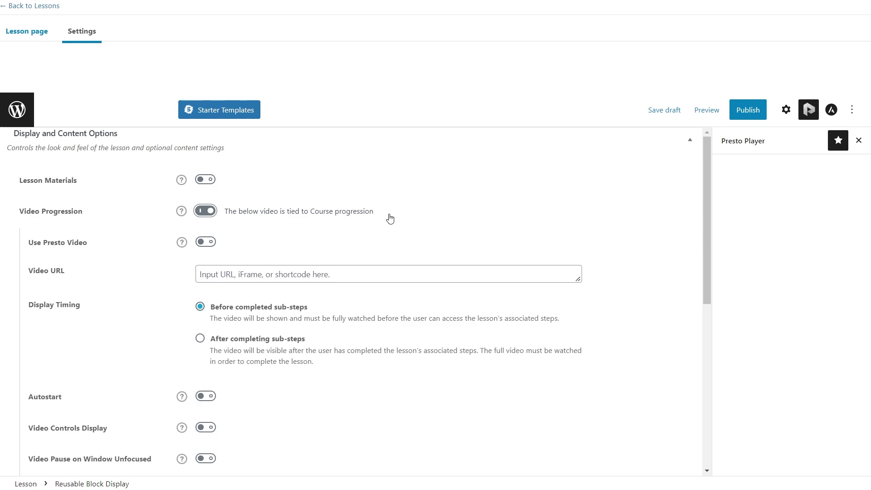
{"action": "left_click", "coordinate": [211, 245]}
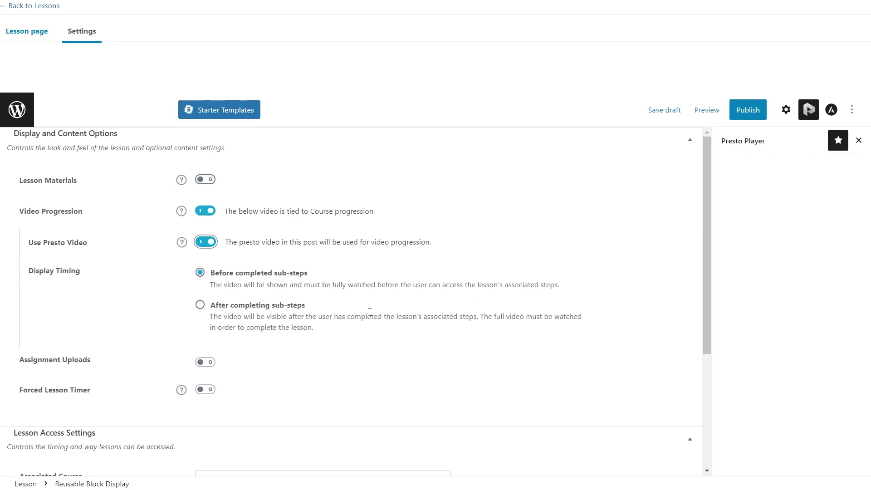
{"action": "left_click", "coordinate": [200, 305]}
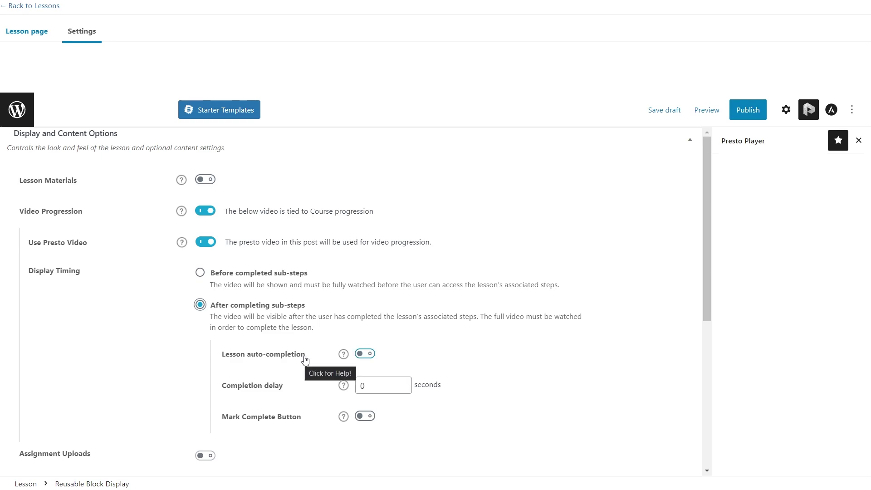
Enable lesson auto-completion with a completion delay of 5 seconds and turn on the Mark Complete Button
{"action": "left_click", "coordinate": [370, 357]}
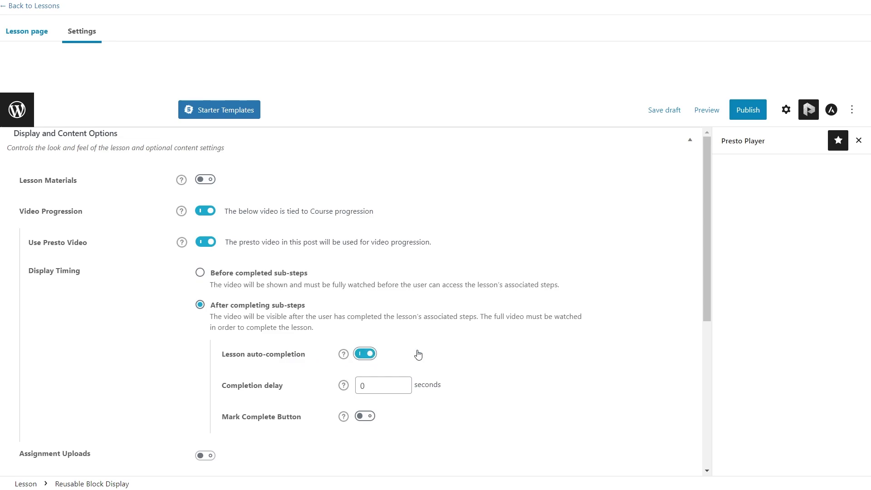
{"action": "scroll", "coordinate": [415, 354], "scroll_direction": "down", "scroll_amount": 1}
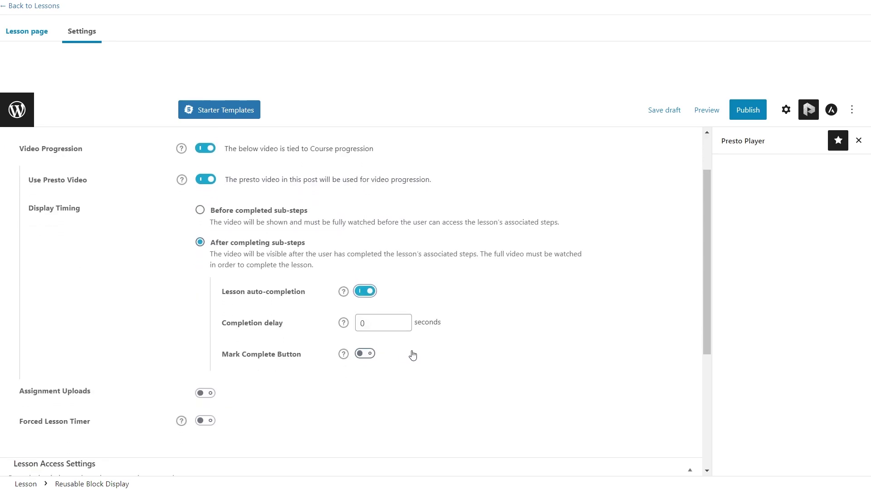
{"action": "left_click", "coordinate": [402, 315]}
{"action": "left_click", "coordinate": [403, 315]}
{"action": "left_click", "coordinate": [402, 315]}
{"action": "left_click", "coordinate": [402, 314]}
{"action": "left_click", "coordinate": [402, 315]}
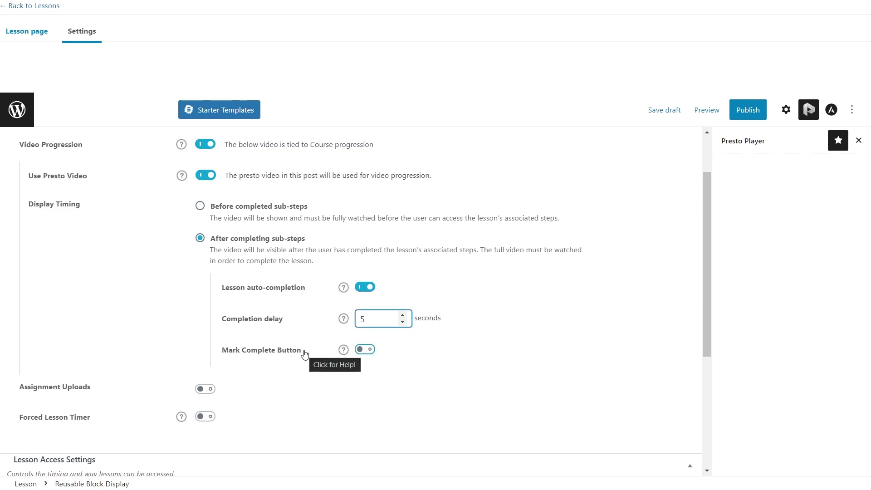
{"action": "left_click", "coordinate": [363, 349]}
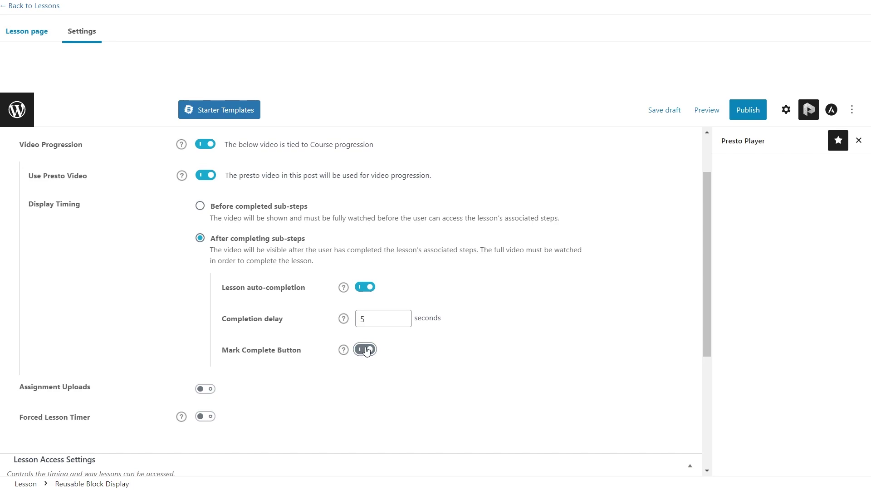
Publish Lesson 1 and open its live page
{"action": "left_click", "coordinate": [746, 113]}
{"action": "left_click", "coordinate": [767, 90]}
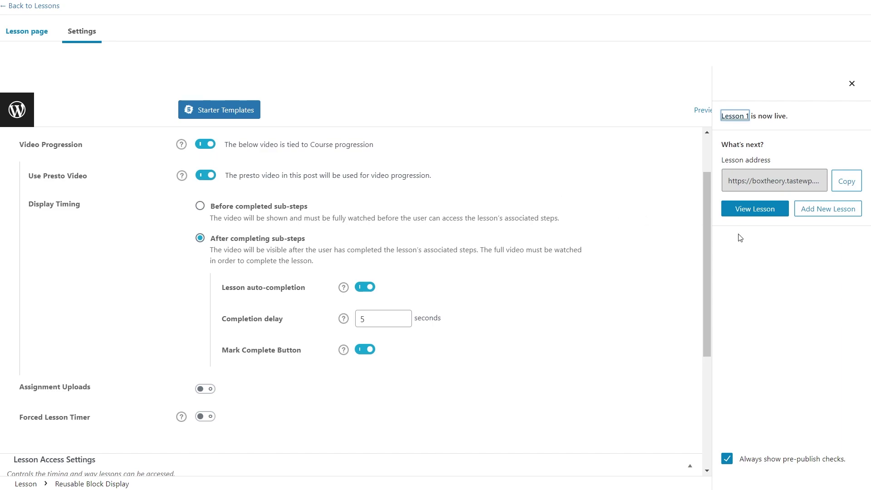
{"action": "left_click", "coordinate": [746, 211]}
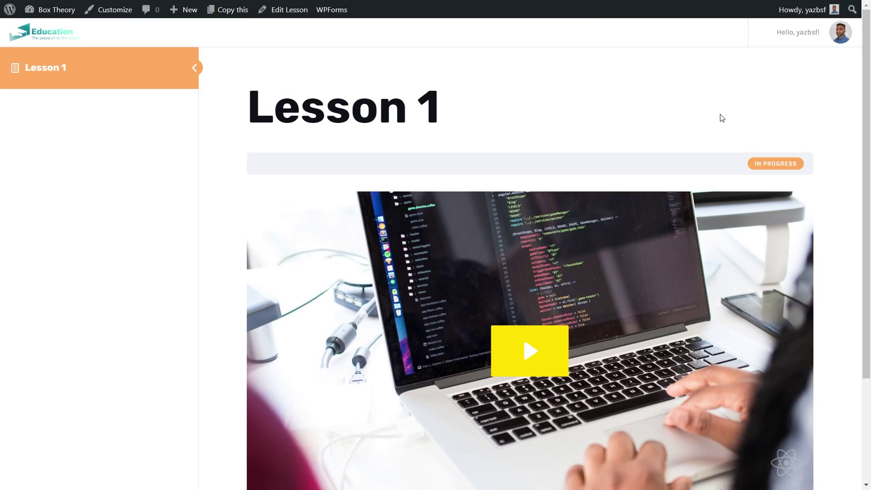
Play the video on the lesson page, jump to the Conclusion chapter and pause playback
{"action": "scroll", "coordinate": [798, 163], "scroll_direction": "down", "scroll_amount": 3}
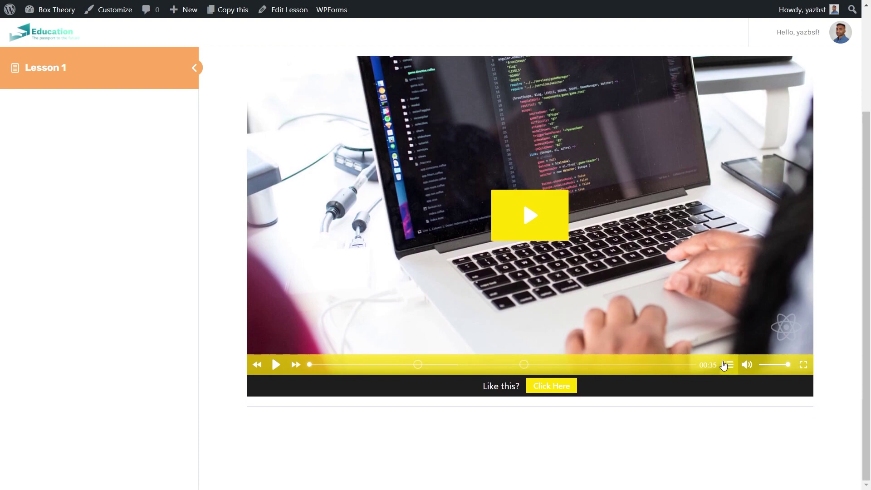
{"action": "scroll", "coordinate": [724, 366], "scroll_direction": "up", "scroll_amount": 1}
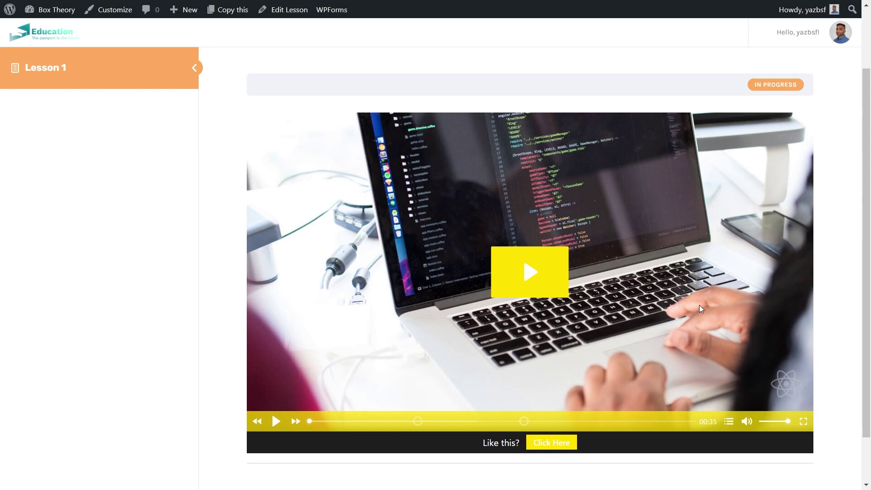
{"action": "left_click", "coordinate": [521, 261]}
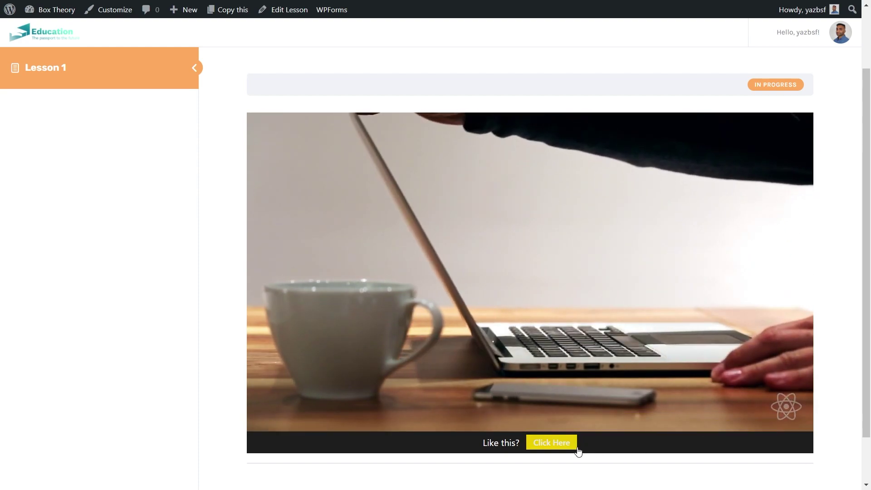
{"action": "left_click", "coordinate": [728, 420]}
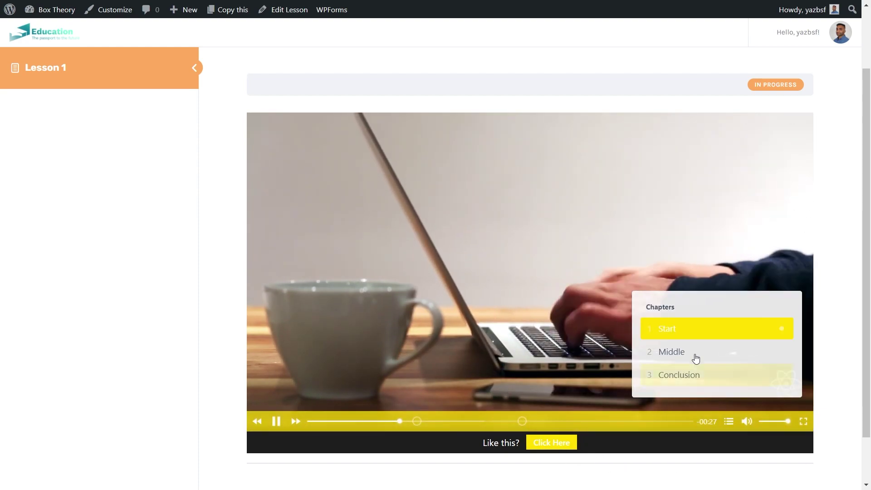
{"action": "left_click", "coordinate": [684, 375]}
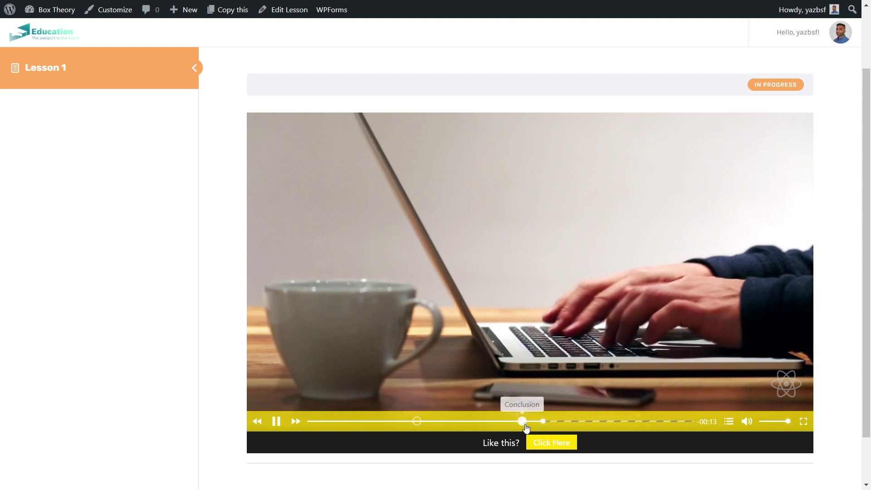
{"action": "key", "text": "space"}
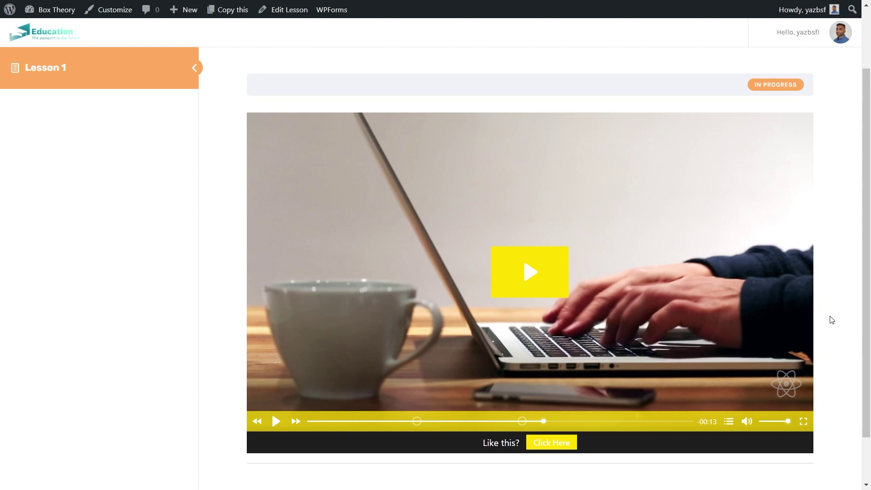
Open the Presto Player analytics and review the Views and Watch Time charts
{"action": "mouse_move", "coordinate": [55, 11]}
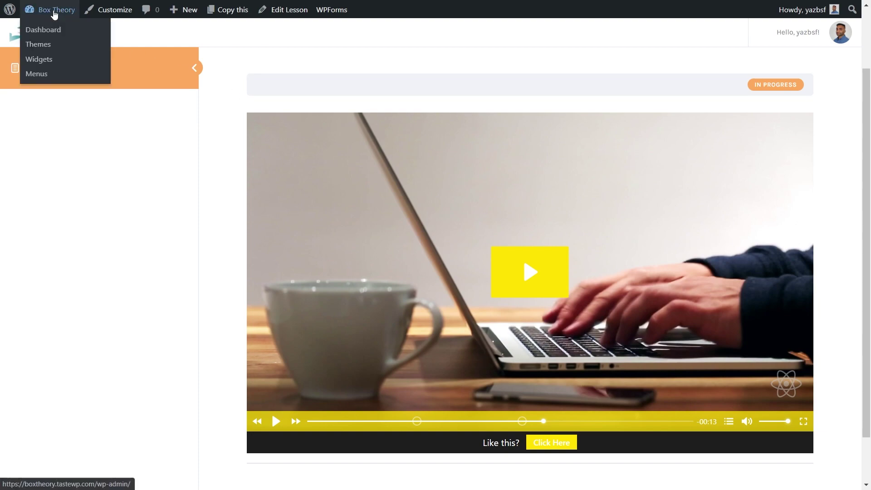
{"action": "left_click", "coordinate": [50, 33]}
{"action": "mouse_move", "coordinate": [23, 419]}
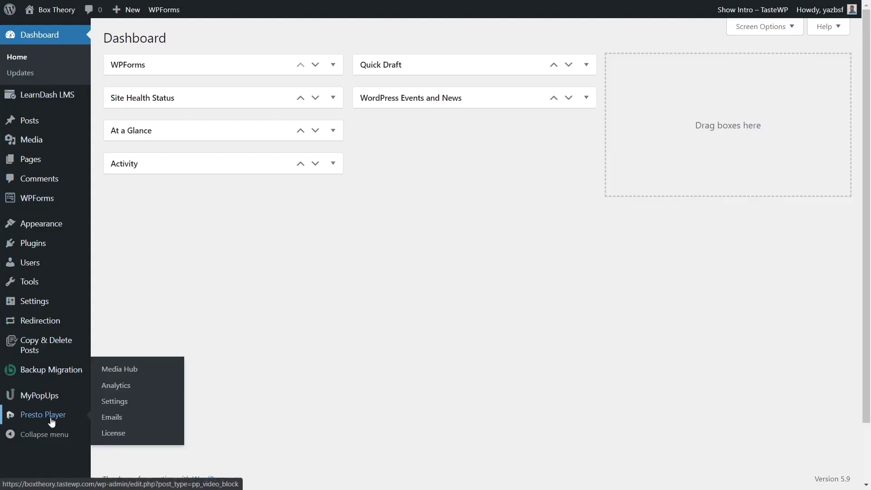
{"action": "left_click", "coordinate": [115, 386]}
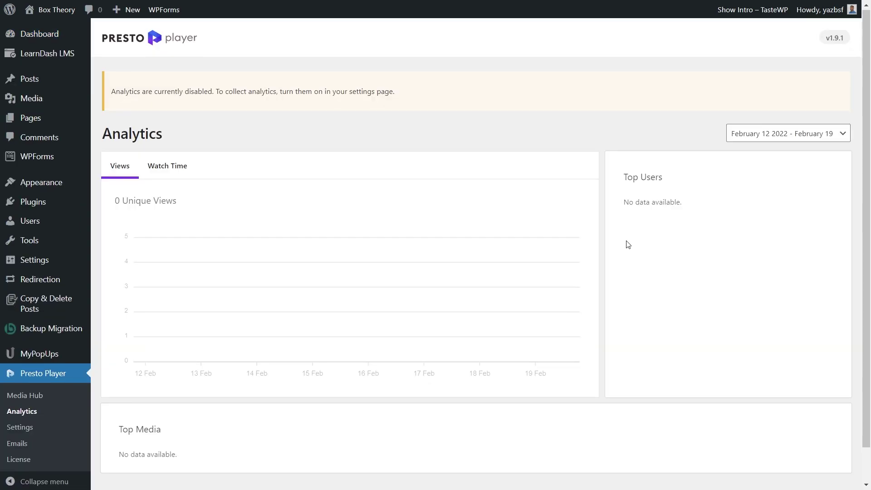
{"action": "scroll", "coordinate": [626, 243], "scroll_direction": "down", "scroll_amount": 1}
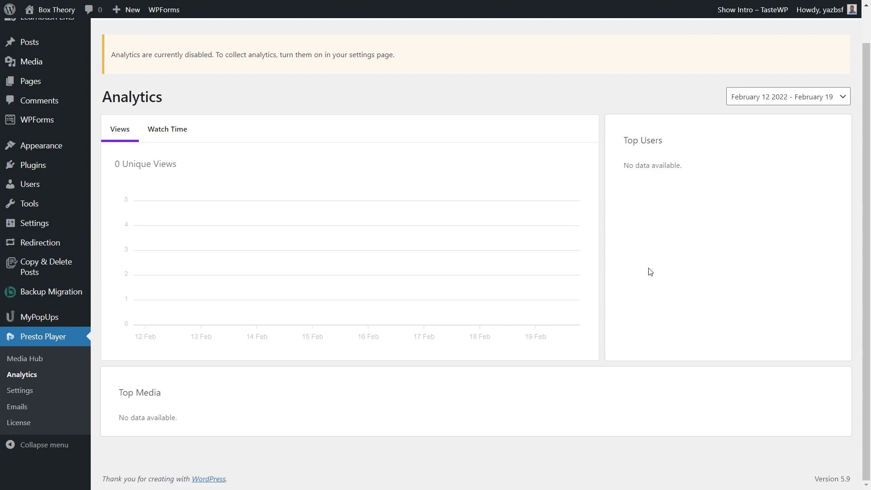
{"action": "left_click", "coordinate": [181, 135]}
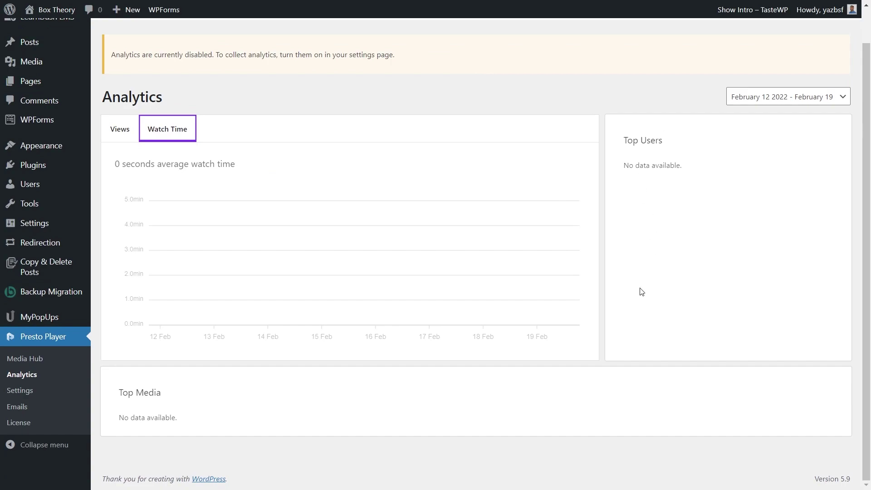